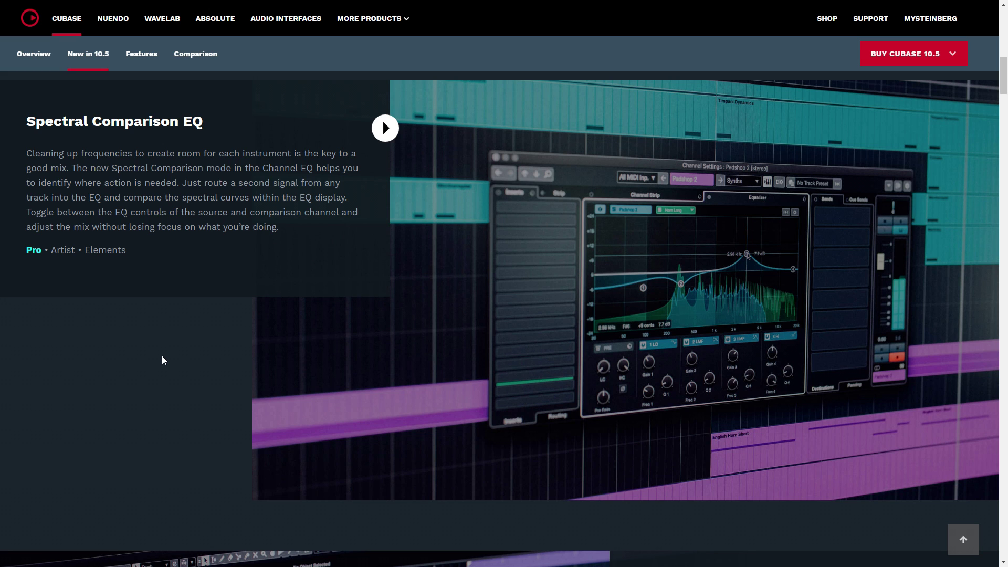
Read through the Cubase 10.5 new features, from Spectral Comparison EQ to Retrospective MIDI Record, checking which editions include each.
{"action": "scroll", "coordinate": [163, 357], "scroll_direction": "down", "scroll_amount": 7}
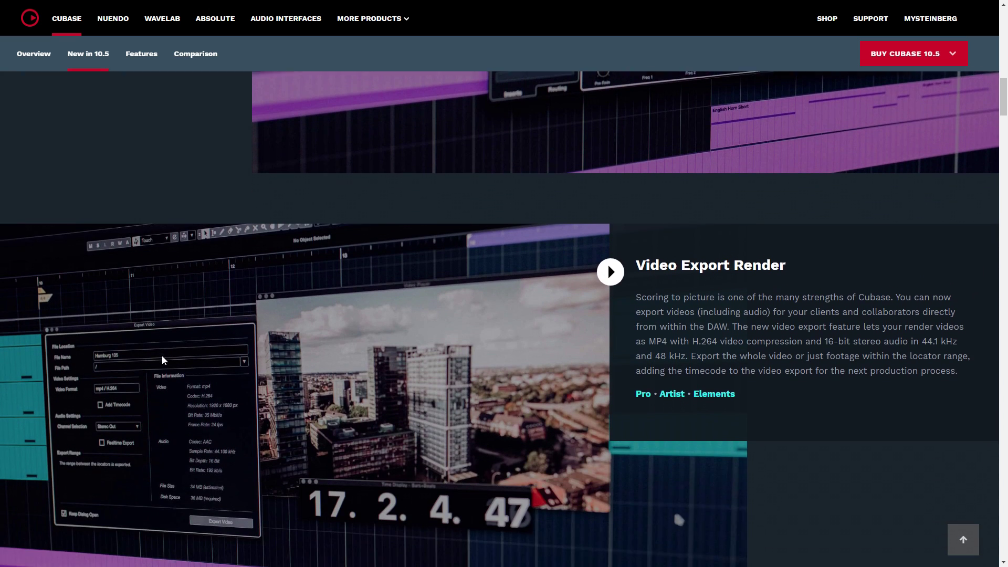
{"action": "scroll", "coordinate": [162, 359], "scroll_direction": "down", "scroll_amount": 2}
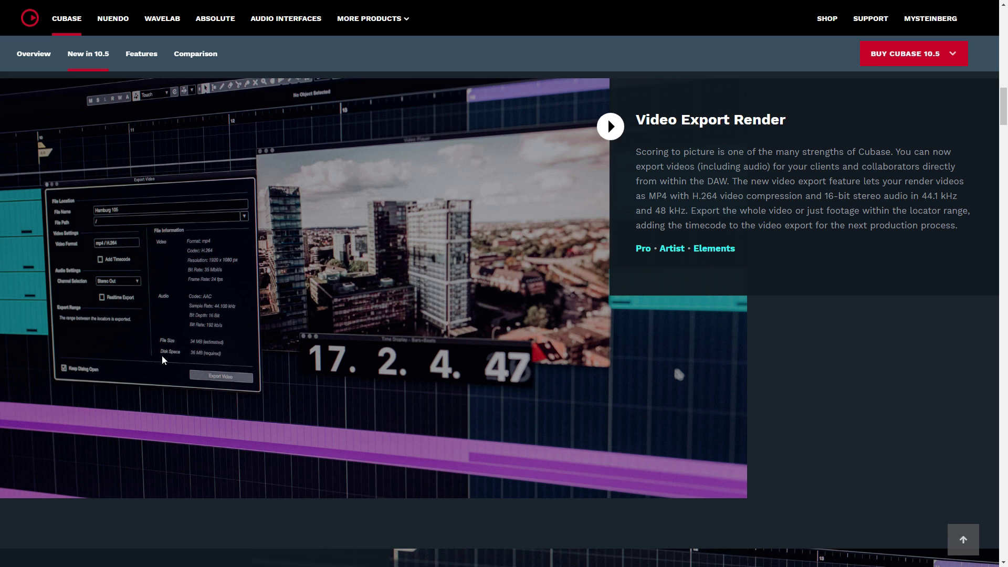
{"action": "scroll", "coordinate": [162, 356], "scroll_direction": "down", "scroll_amount": 7}
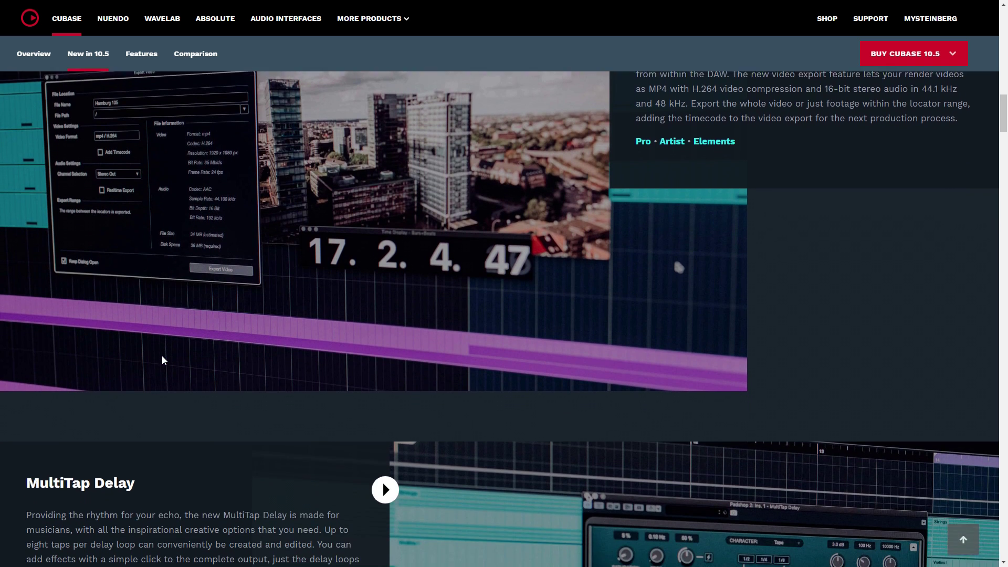
{"action": "scroll", "coordinate": [162, 356], "scroll_direction": "down", "scroll_amount": 3}
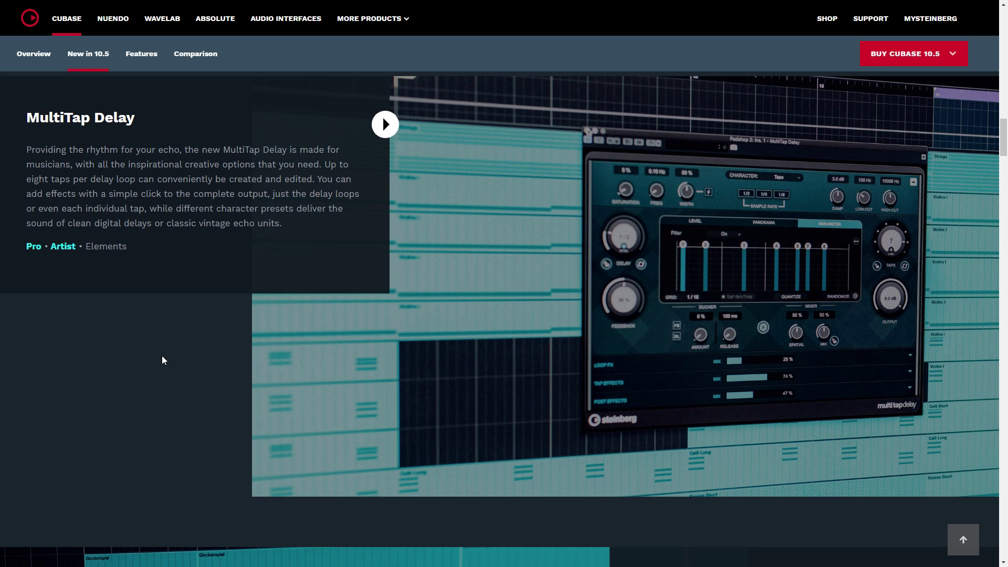
{"action": "scroll", "coordinate": [162, 357], "scroll_direction": "down", "scroll_amount": 7}
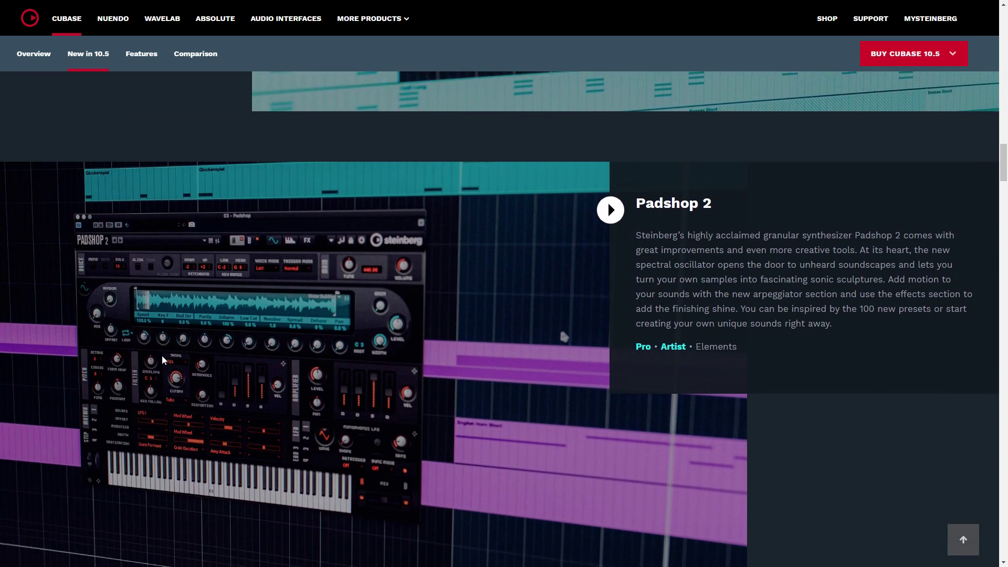
{"action": "scroll", "coordinate": [162, 355], "scroll_direction": "down", "scroll_amount": 2}
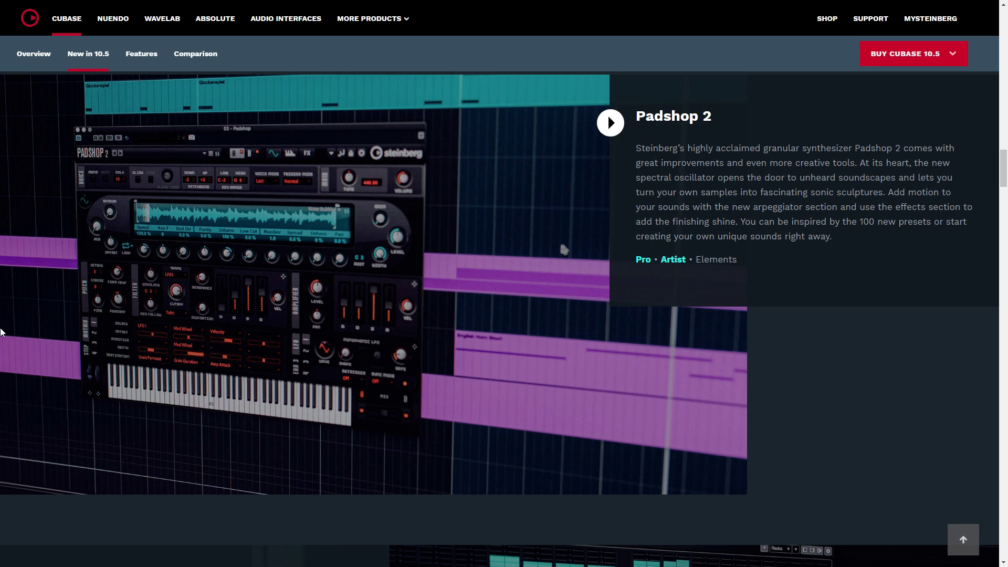
{"action": "scroll", "coordinate": [2, 332], "scroll_direction": "down", "scroll_amount": 5}
{"action": "scroll", "coordinate": [2, 332], "scroll_direction": "down", "scroll_amount": 5}
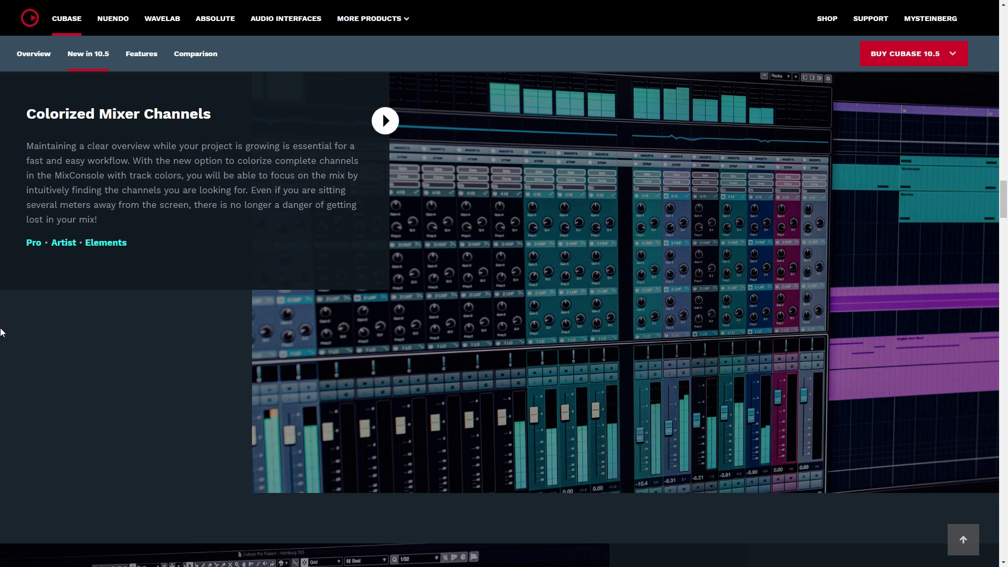
{"action": "scroll", "coordinate": [1, 332], "scroll_direction": "down", "scroll_amount": 8}
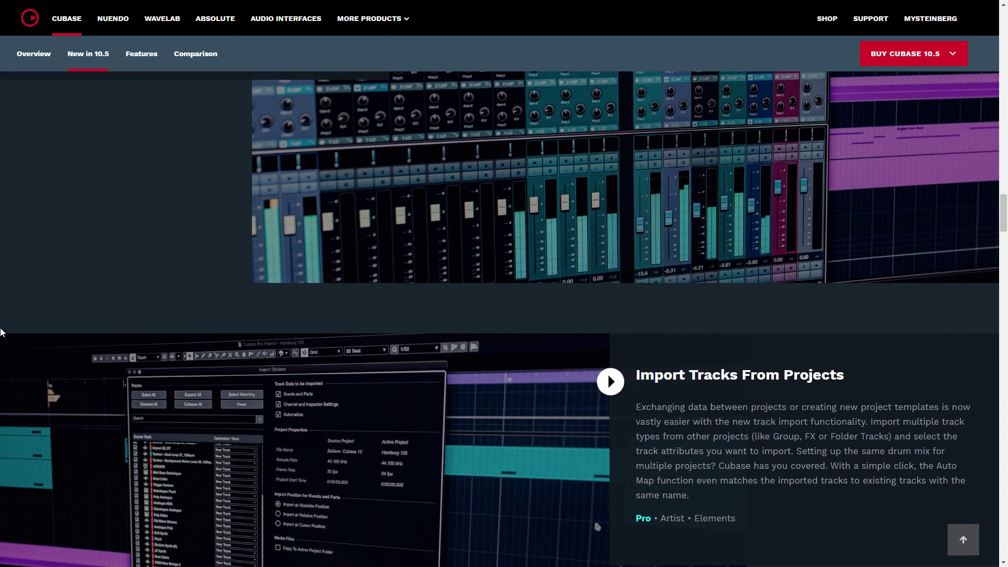
{"action": "scroll", "coordinate": [1, 332], "scroll_direction": "down", "scroll_amount": 2}
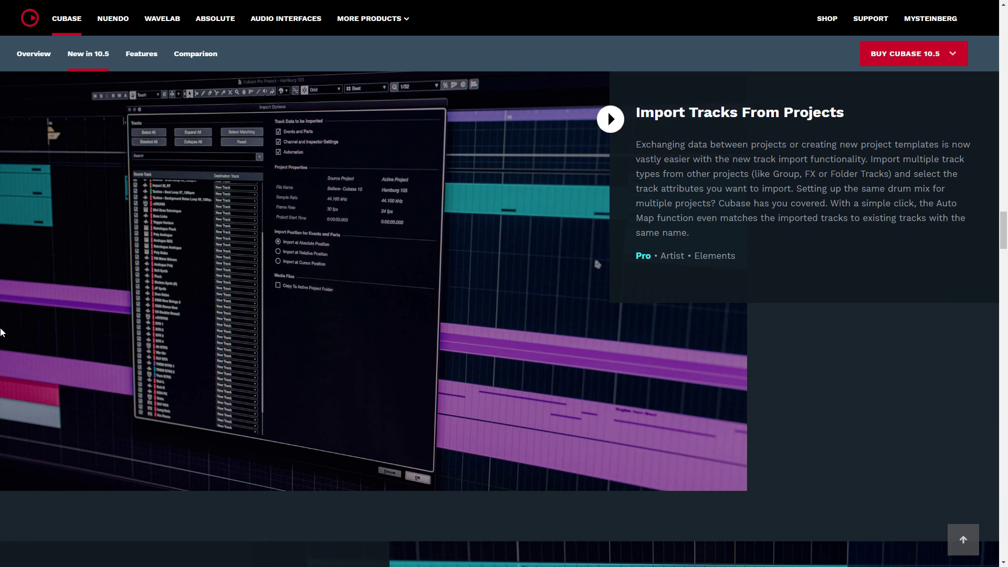
{"action": "scroll", "coordinate": [2, 332], "scroll_direction": "down", "scroll_amount": 8}
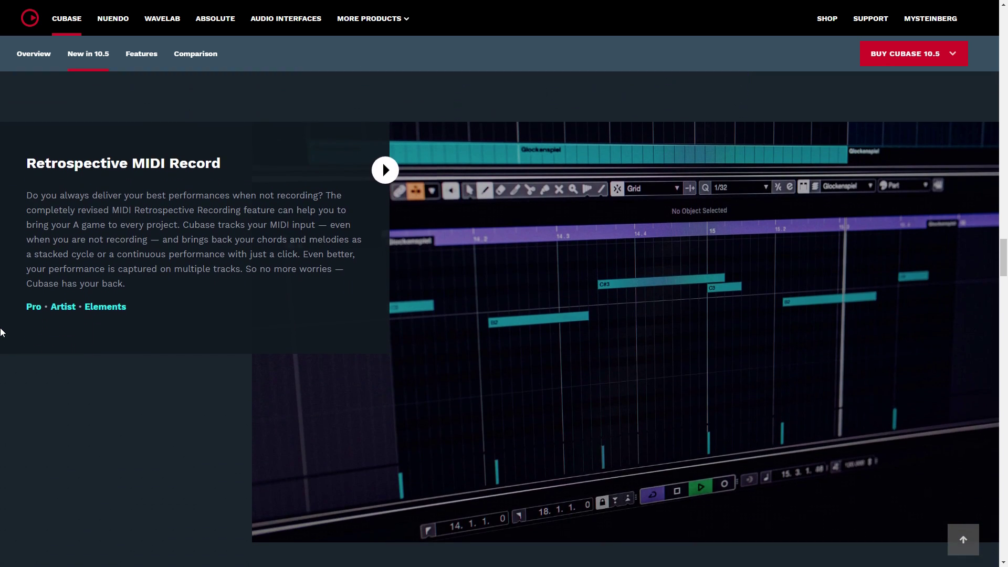
{"action": "scroll", "coordinate": [3, 332], "scroll_direction": "down", "scroll_amount": 1}
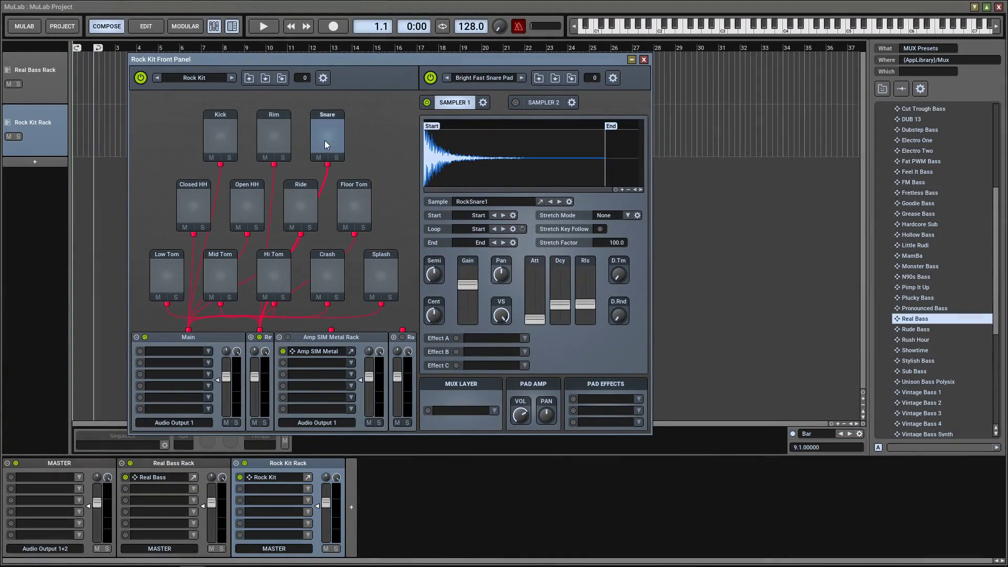
In MuLab, audition the Rock Kit's Snare pad and route its output to the Amp SIM Metal Rack.
{"action": "left_click", "coordinate": [325, 139]}
{"action": "left_click", "coordinate": [325, 138]}
{"action": "left_click", "coordinate": [325, 139]}
{"action": "left_click", "coordinate": [326, 139]}
{"action": "left_click_drag", "start_coordinate": [327, 165], "coordinate": [331, 329]}
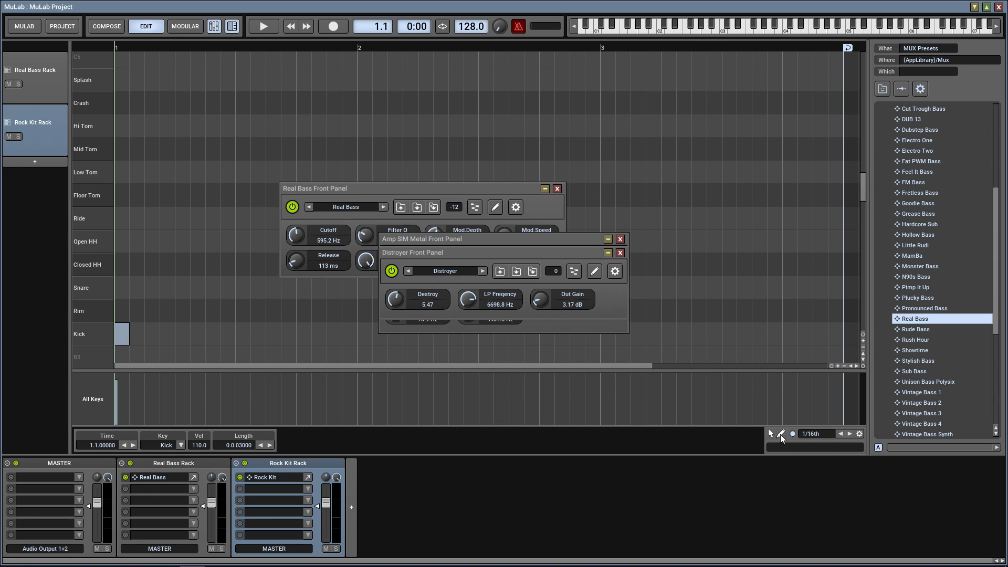
Draw four more kick notes in bar 1, at 1.1.06000, at 1.2.06000, on beat 3 and an eighth after beat 3.
{"action": "left_click", "coordinate": [152, 331]}
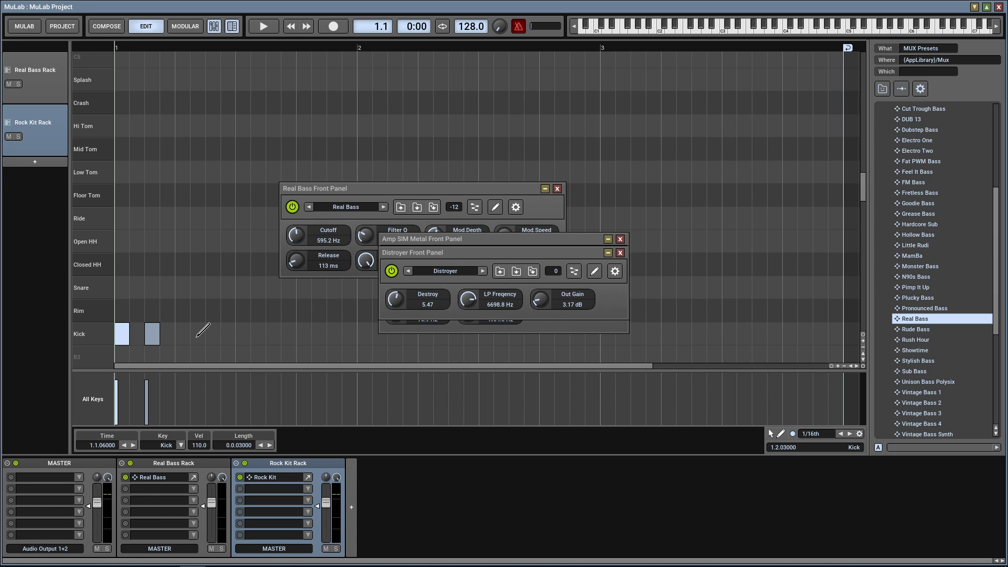
{"action": "left_click", "coordinate": [212, 334]}
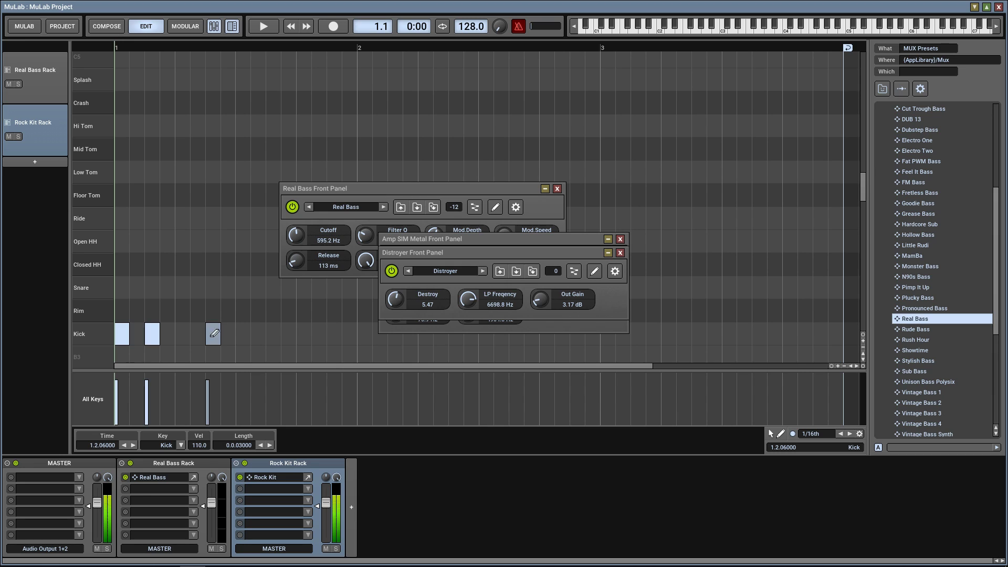
{"action": "left_click", "coordinate": [243, 334]}
{"action": "left_click", "coordinate": [273, 334]}
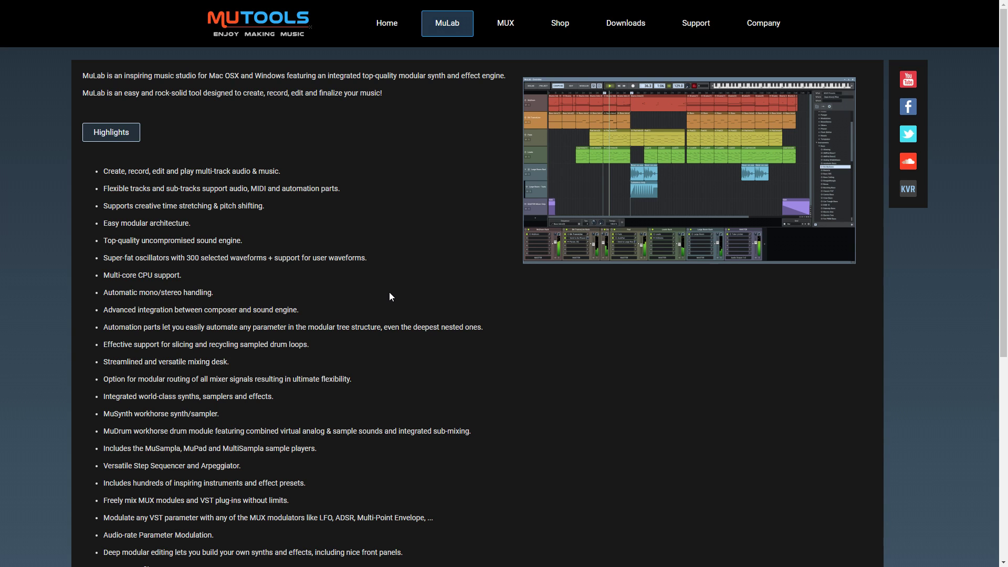
Read the MuLab highlights and the MOTU M4 overview's hardware, audio quality, speed and metering sections in the web browser.
{"action": "scroll", "coordinate": [390, 296], "scroll_direction": "down", "scroll_amount": 6}
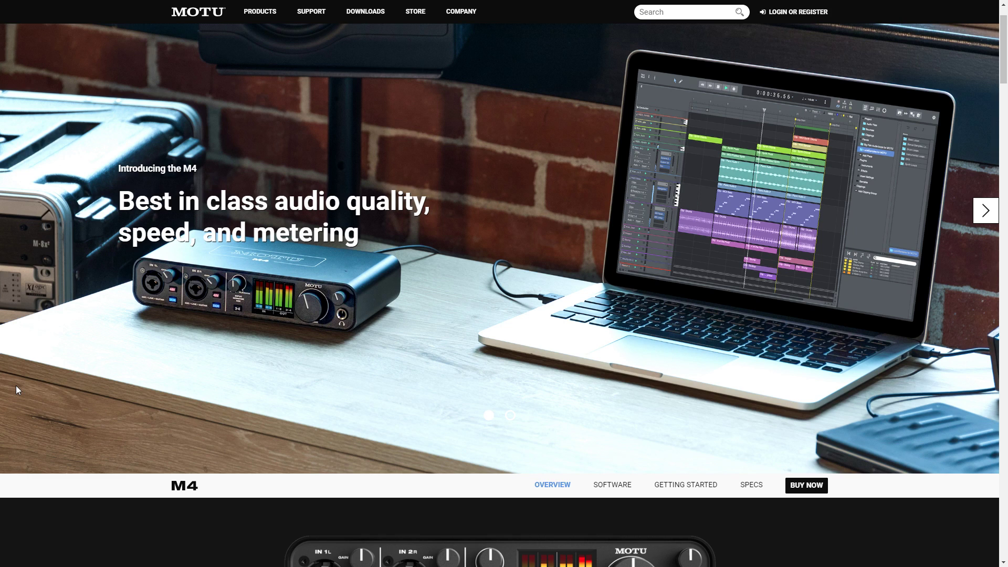
{"action": "scroll", "coordinate": [17, 388], "scroll_direction": "down", "scroll_amount": 7}
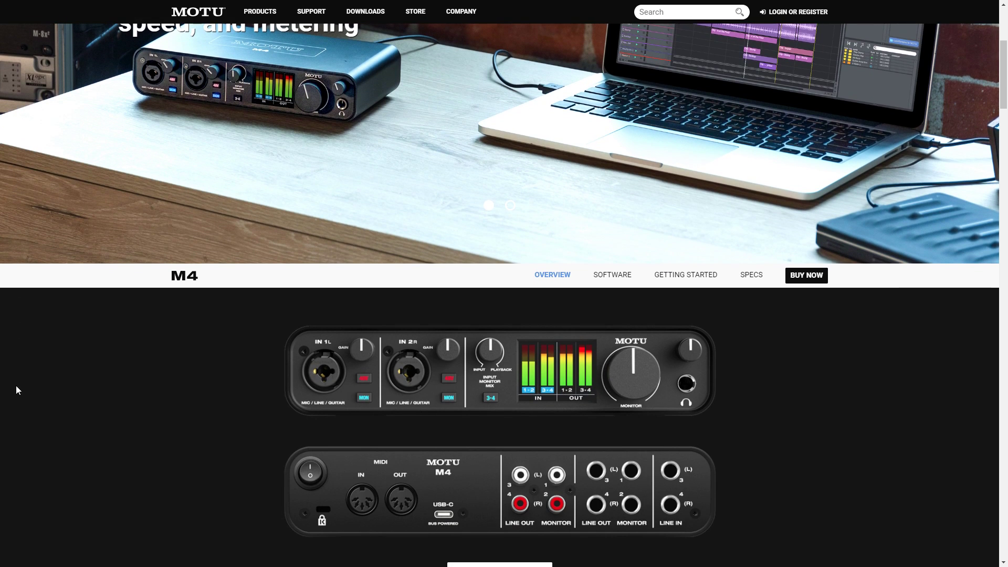
{"action": "scroll", "coordinate": [16, 386], "scroll_direction": "down", "scroll_amount": 1}
{"action": "scroll", "coordinate": [16, 386], "scroll_direction": "down", "scroll_amount": 1}
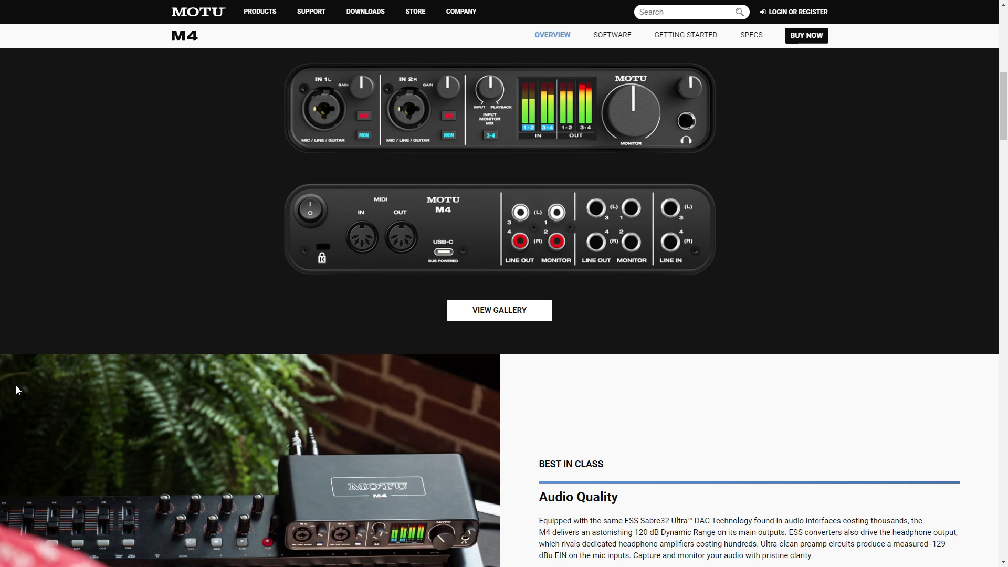
{"action": "scroll", "coordinate": [18, 390], "scroll_direction": "down", "scroll_amount": 6}
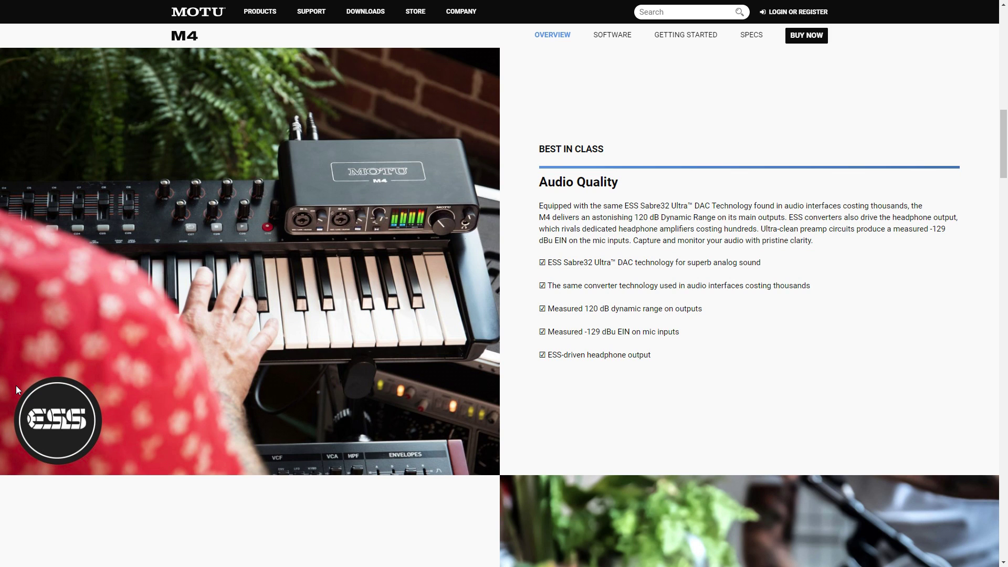
{"action": "scroll", "coordinate": [16, 386], "scroll_direction": "down", "scroll_amount": 8}
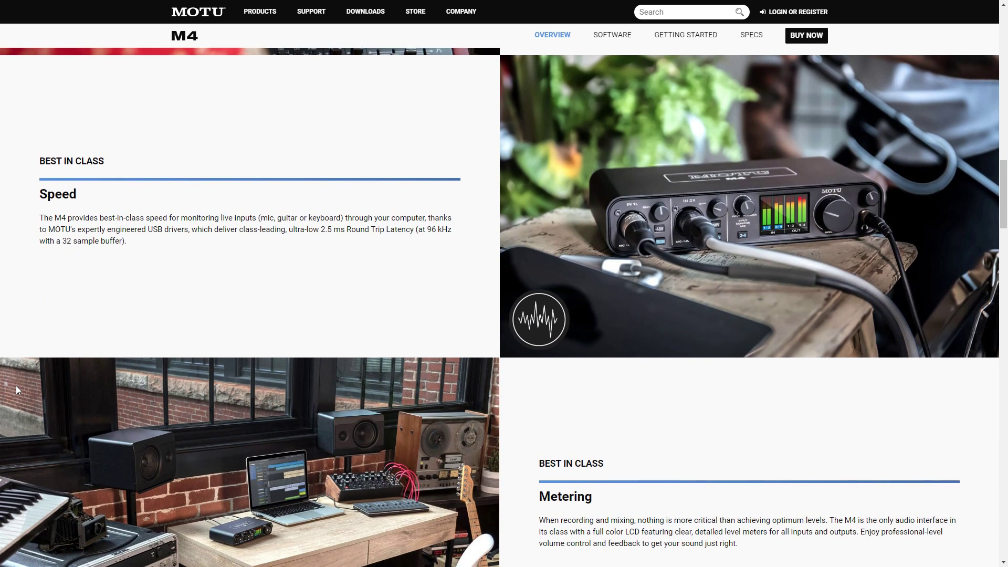
{"action": "scroll", "coordinate": [16, 389], "scroll_direction": "down", "scroll_amount": 12}
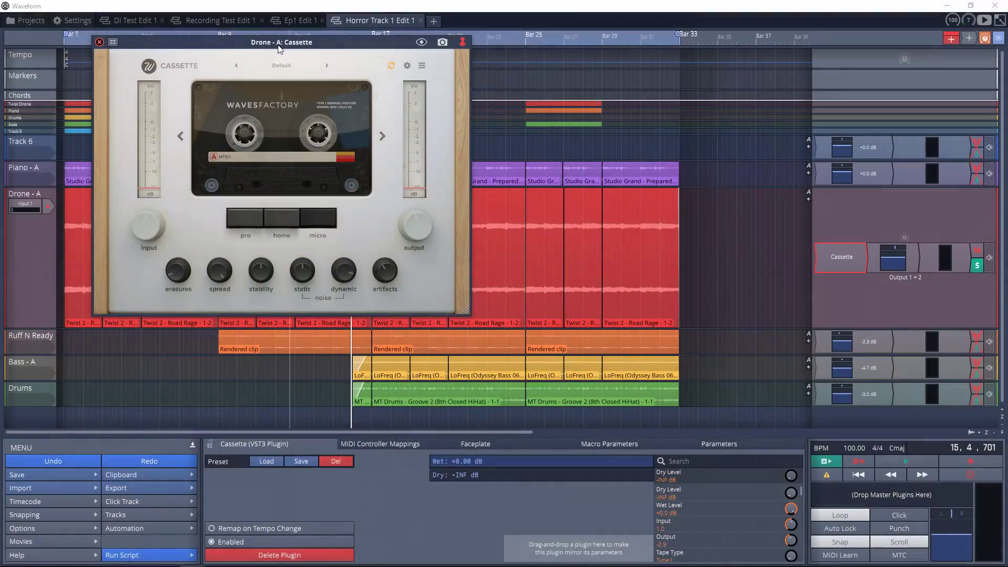
In Waveform, play the Drone - A track and audition its Cassette plugin with the FeCr 90 tape on the home and pro decks.
{"action": "left_click_drag", "start_coordinate": [277, 60], "coordinate": [264, 51]}
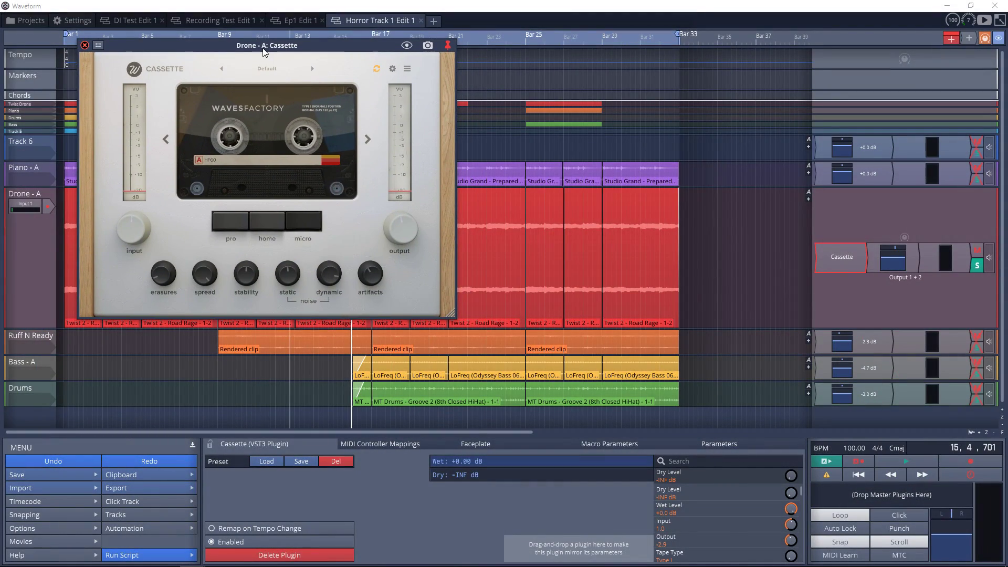
{"action": "key", "text": "space"}
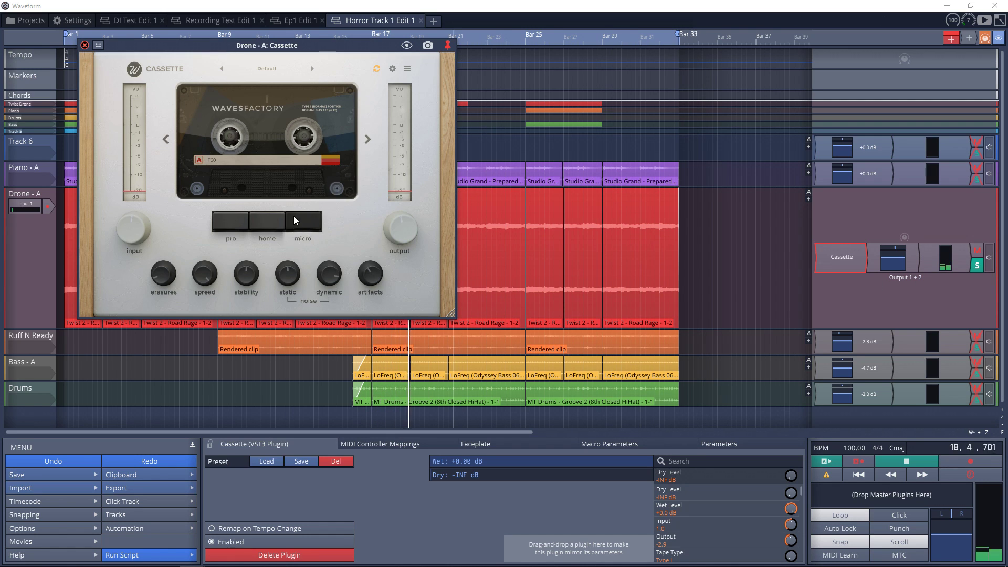
{"action": "left_click", "coordinate": [367, 140]}
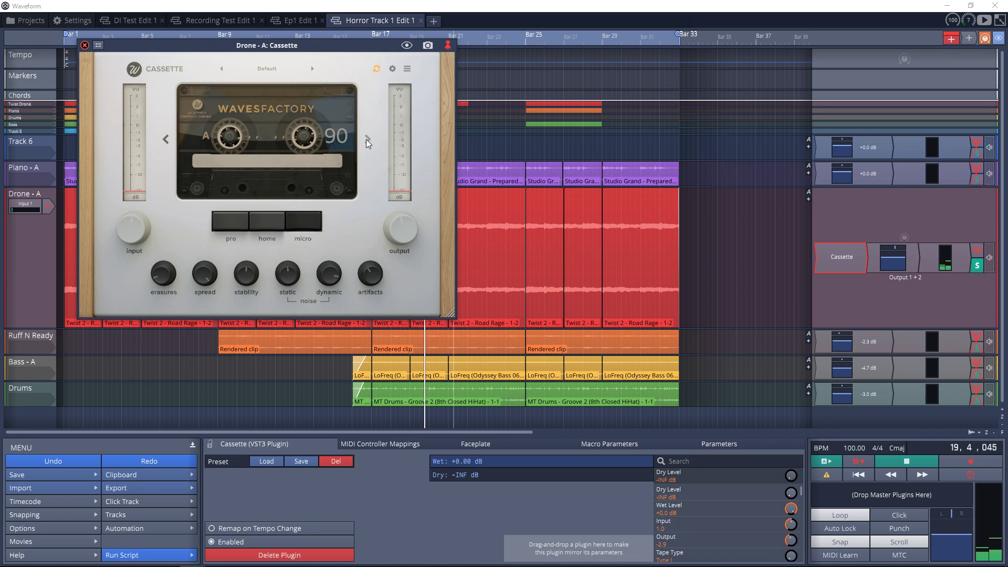
{"action": "left_click", "coordinate": [367, 140]}
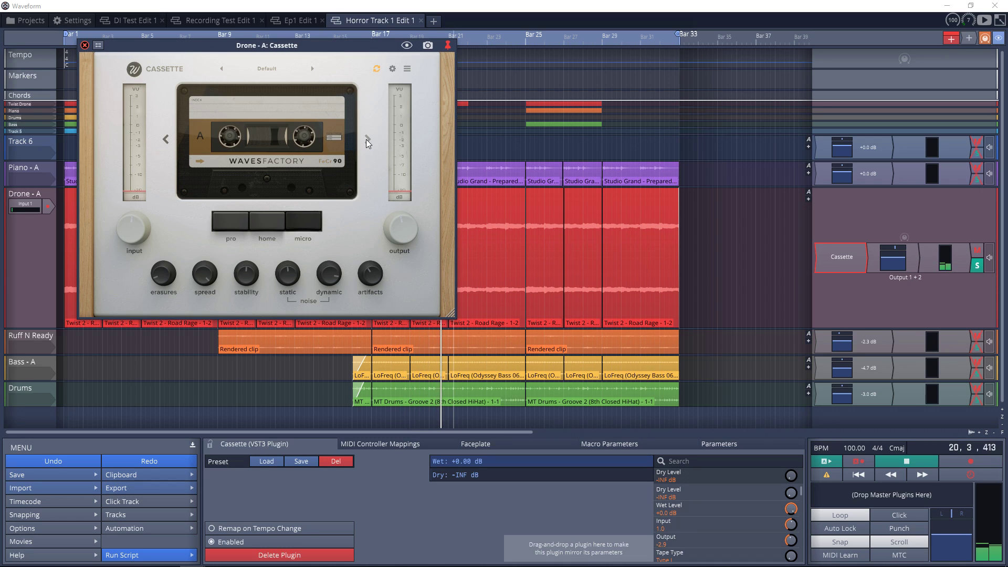
{"action": "left_click", "coordinate": [264, 226]}
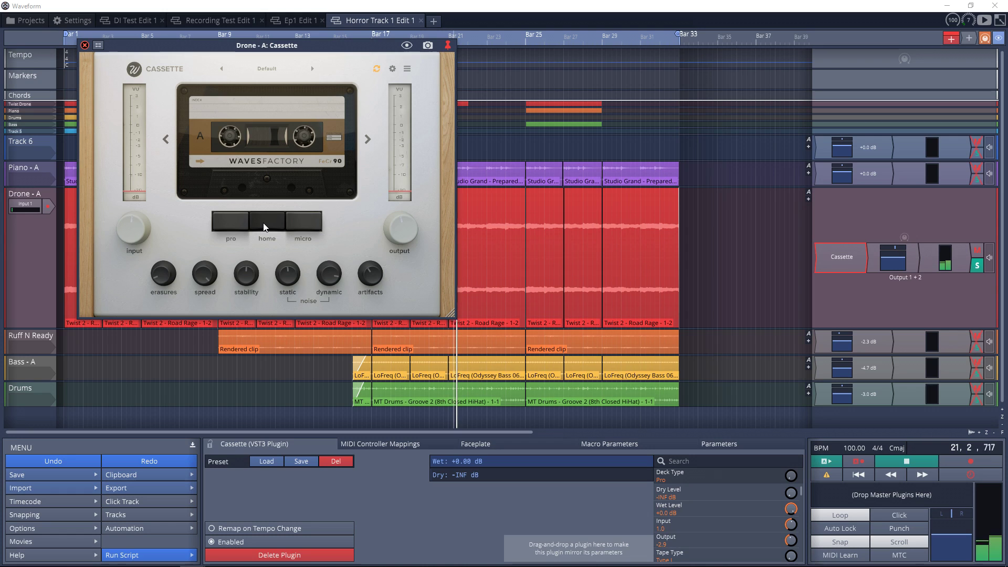
{"action": "left_click", "coordinate": [220, 229]}
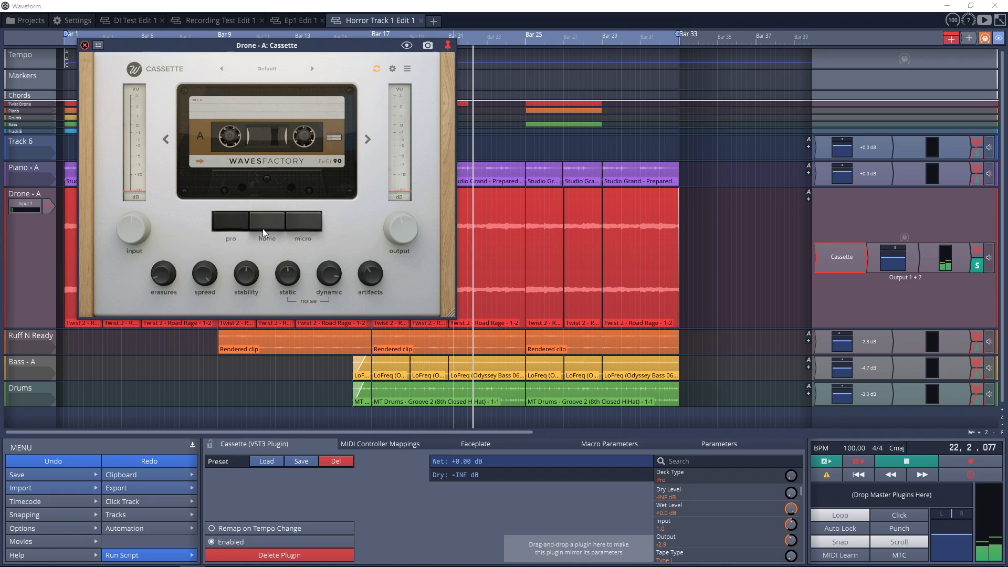
Cycle the Drone - A Cassette through its tapes to MA60 on the home deck, stopping playback and unsoloing the track.
{"action": "left_click", "coordinate": [366, 140]}
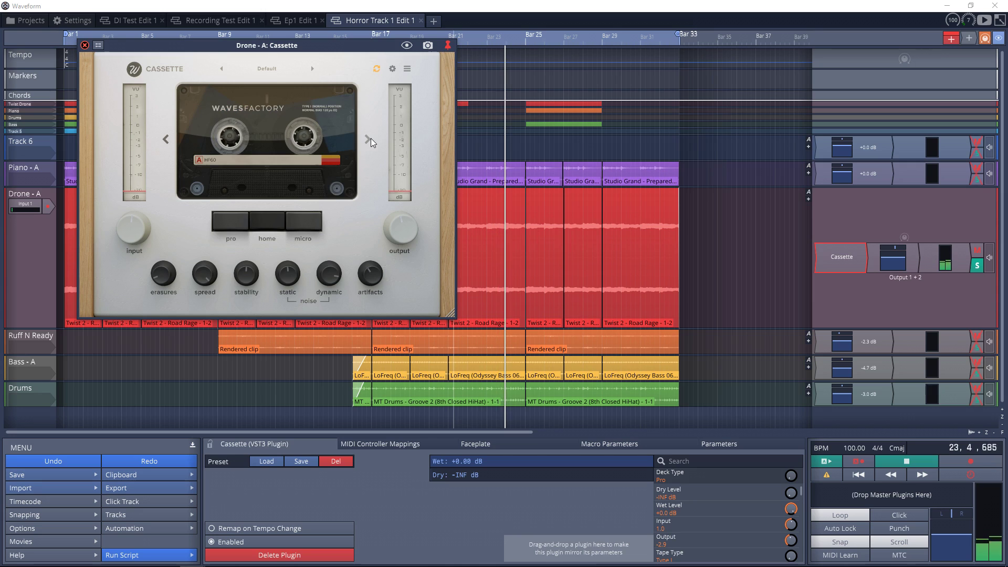
{"action": "left_click", "coordinate": [370, 138]}
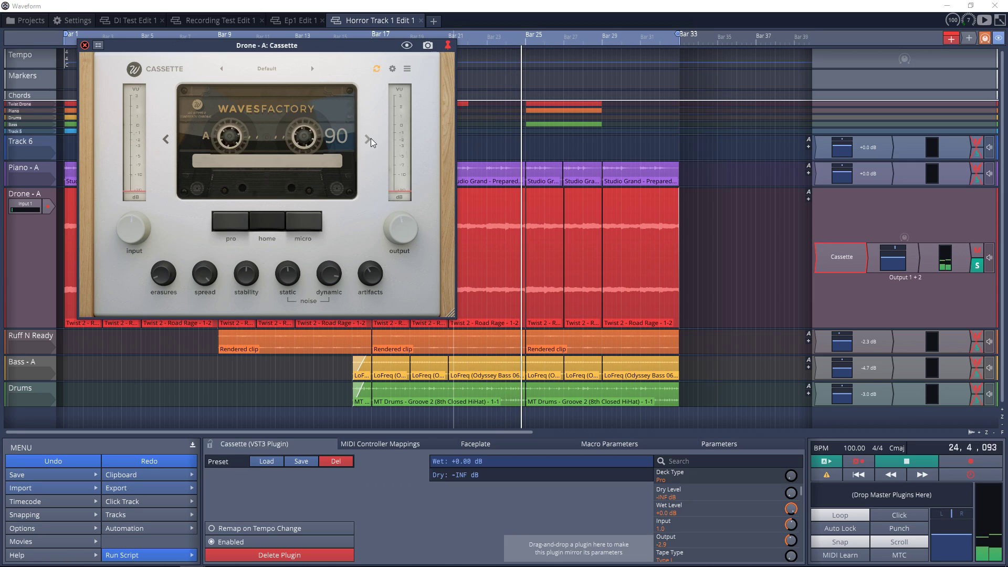
{"action": "left_click", "coordinate": [371, 138]}
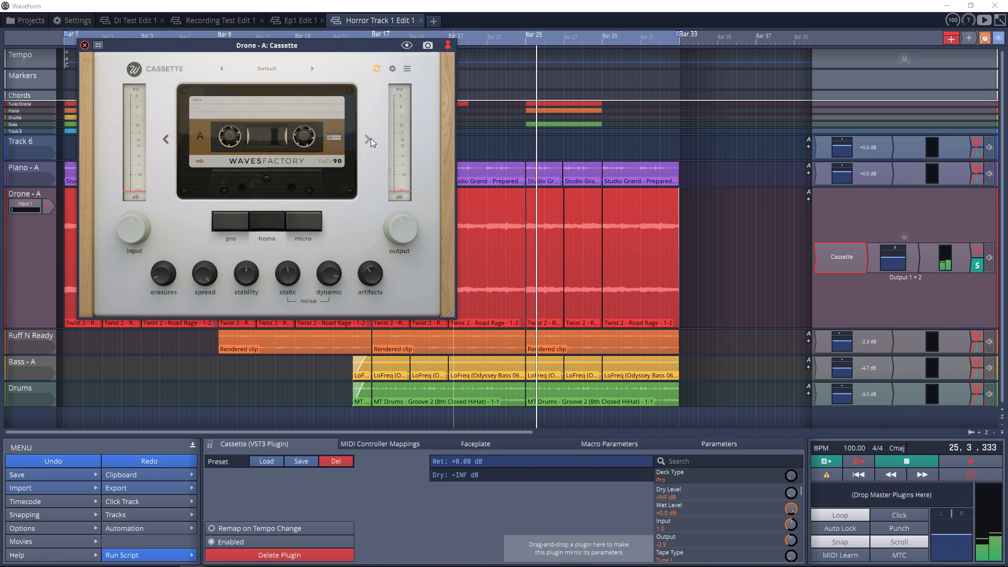
{"action": "left_click", "coordinate": [370, 139]}
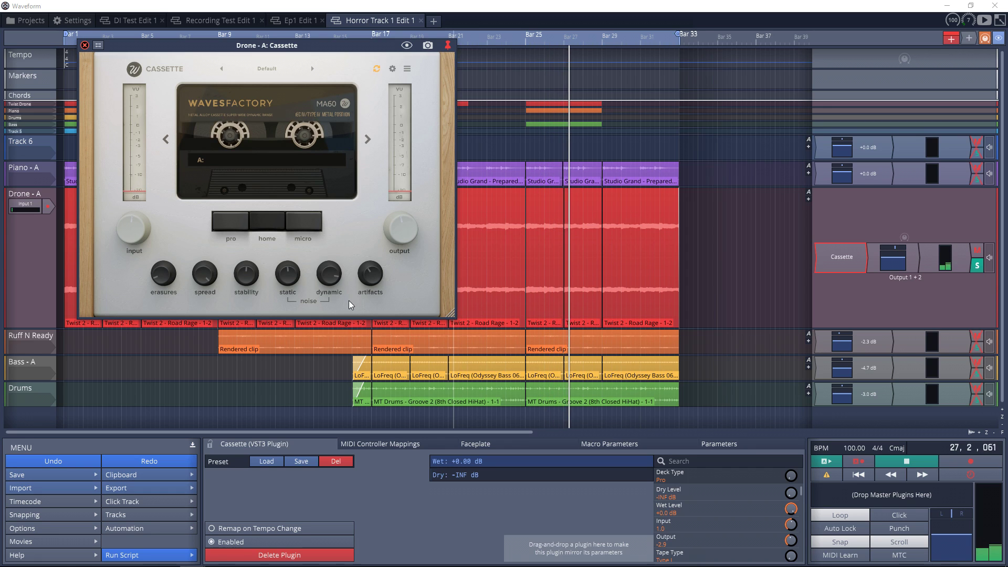
{"action": "key", "text": "space"}
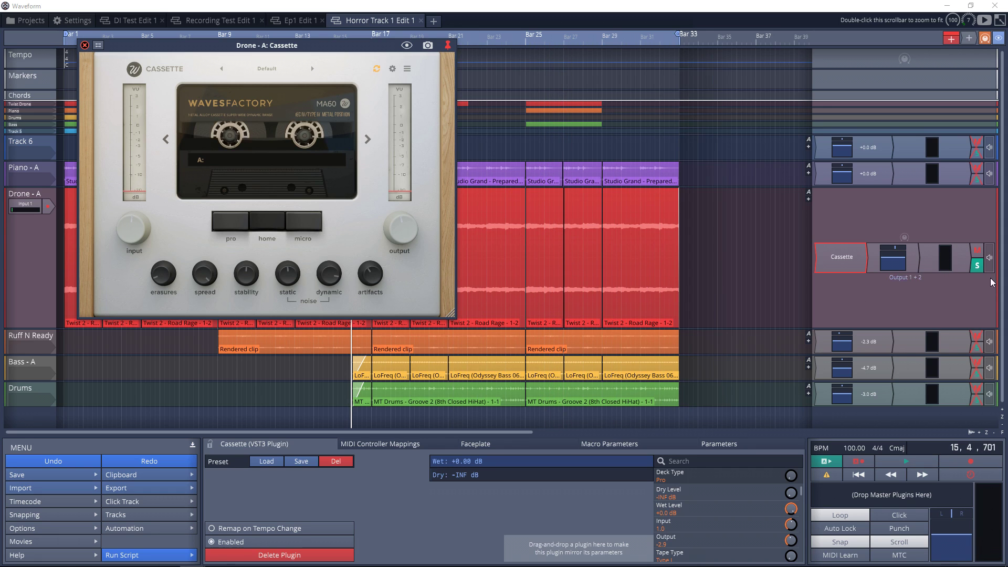
{"action": "left_click", "coordinate": [977, 266]}
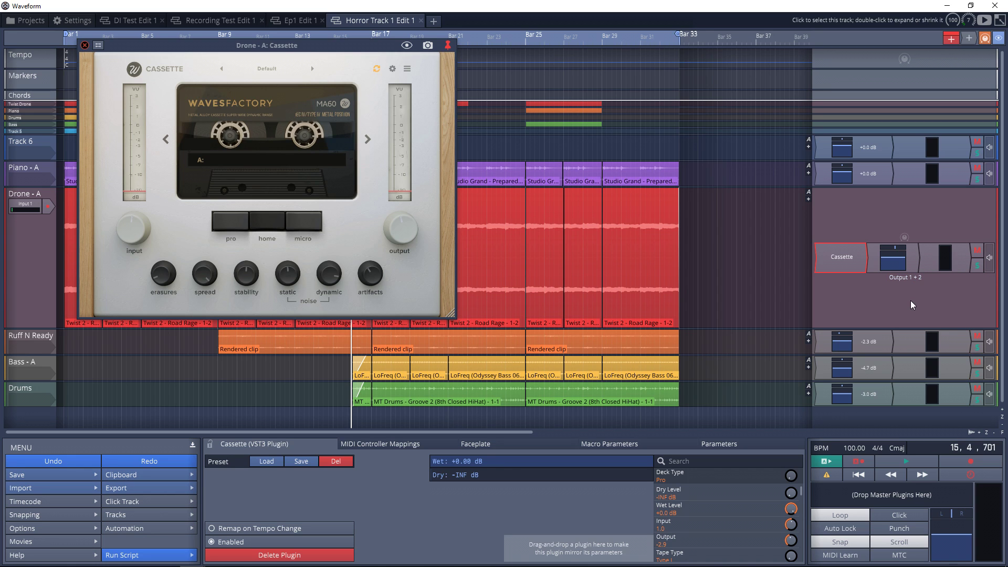
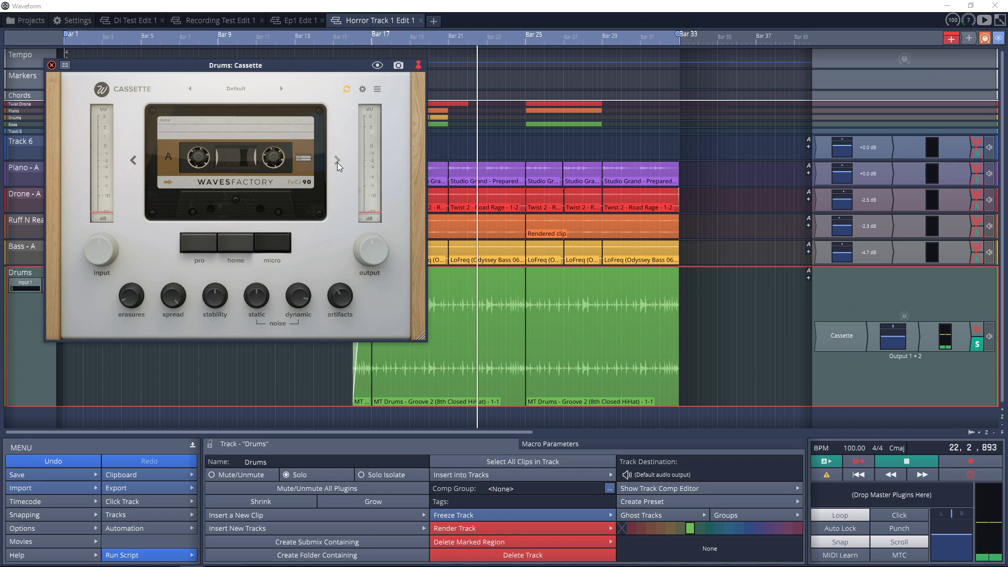
Switch the Drums track's Cassette plugin to the MA60 tape during playback.
{"action": "left_click", "coordinate": [337, 162]}
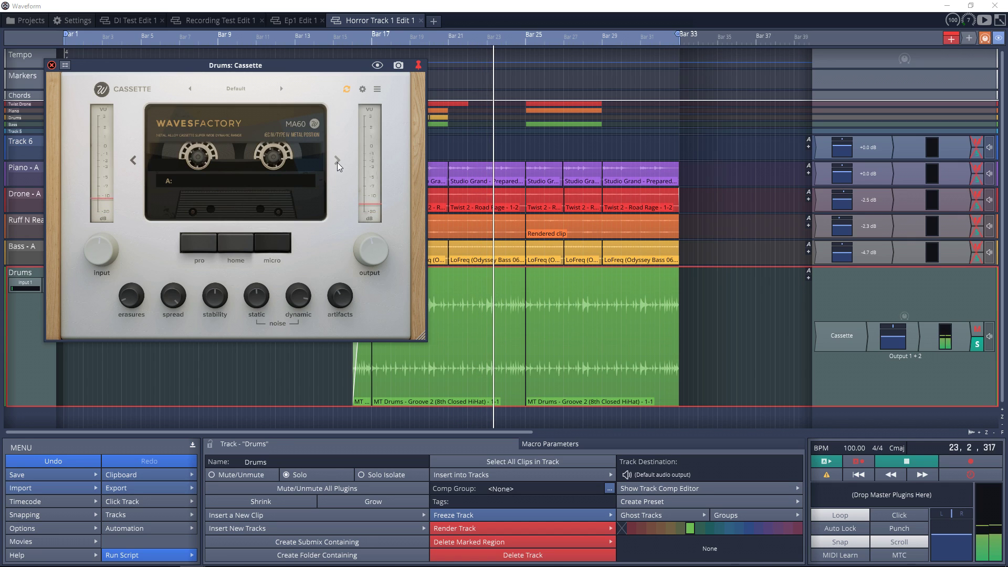
Raise the input level of the Drums track's Cassette plugin to 14.2 dB during playback.
{"action": "mouse_move", "coordinate": [338, 302]}
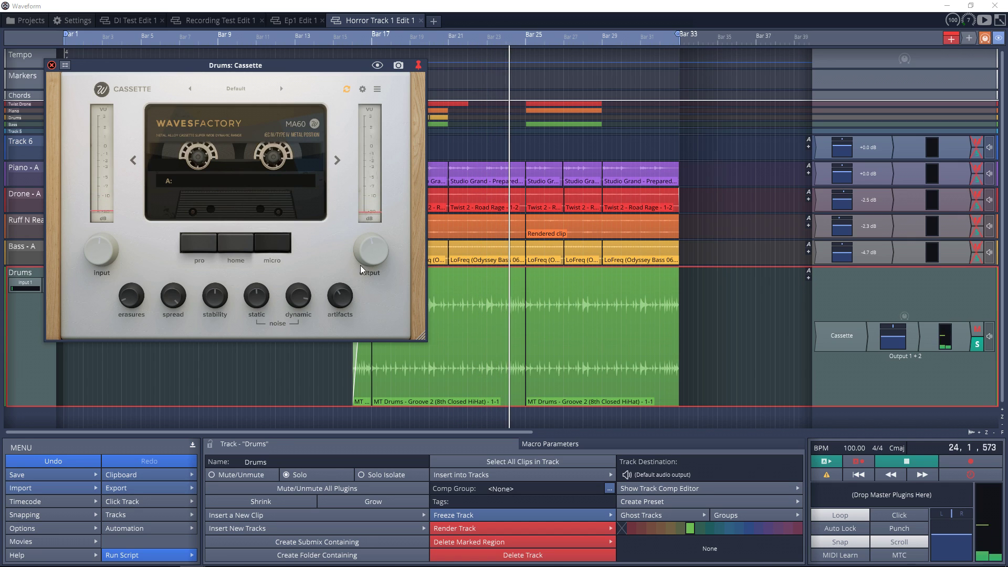
{"action": "mouse_move", "coordinate": [104, 215]}
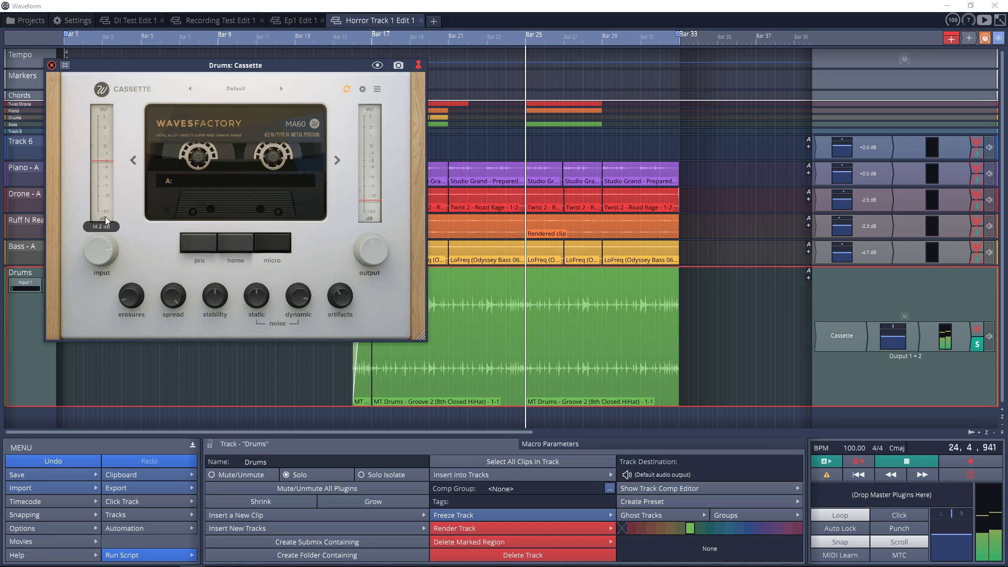
{"action": "mouse_move", "coordinate": [355, 226]}
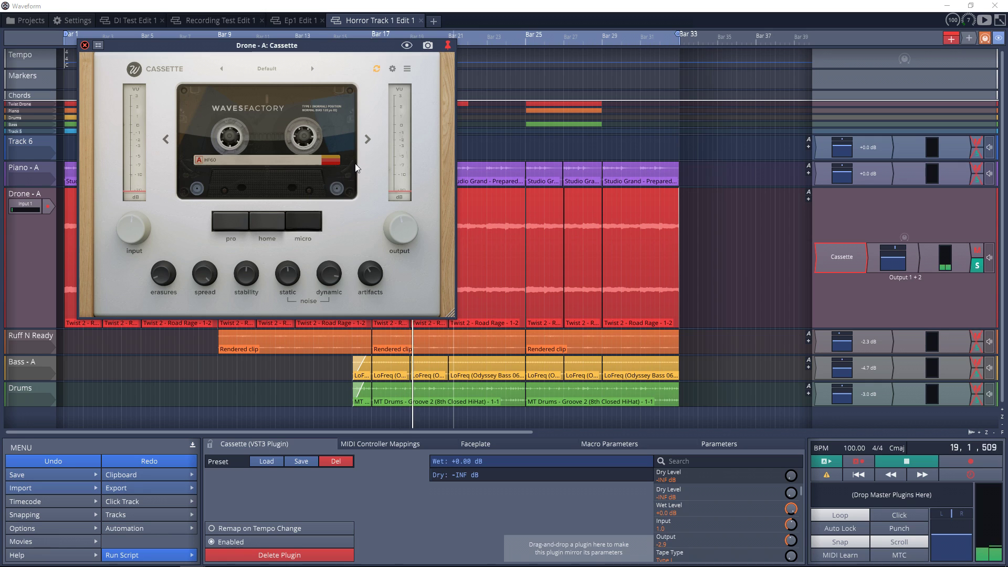
Switch the Drone - A Cassette from the HF60 tape through the 90 tape to FeCr 90, and select the home deck during playback.
{"action": "left_click", "coordinate": [367, 139]}
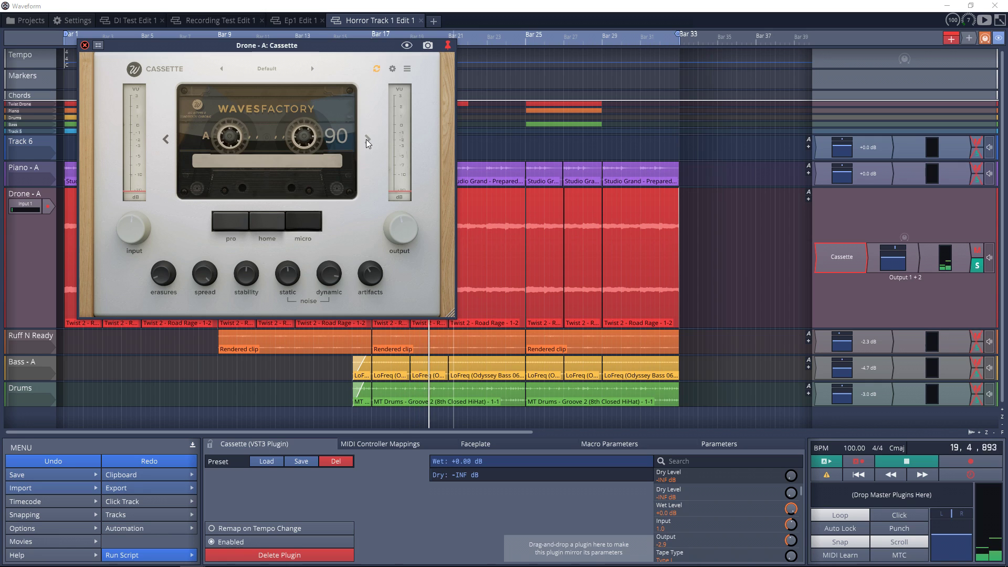
{"action": "left_click", "coordinate": [367, 139]}
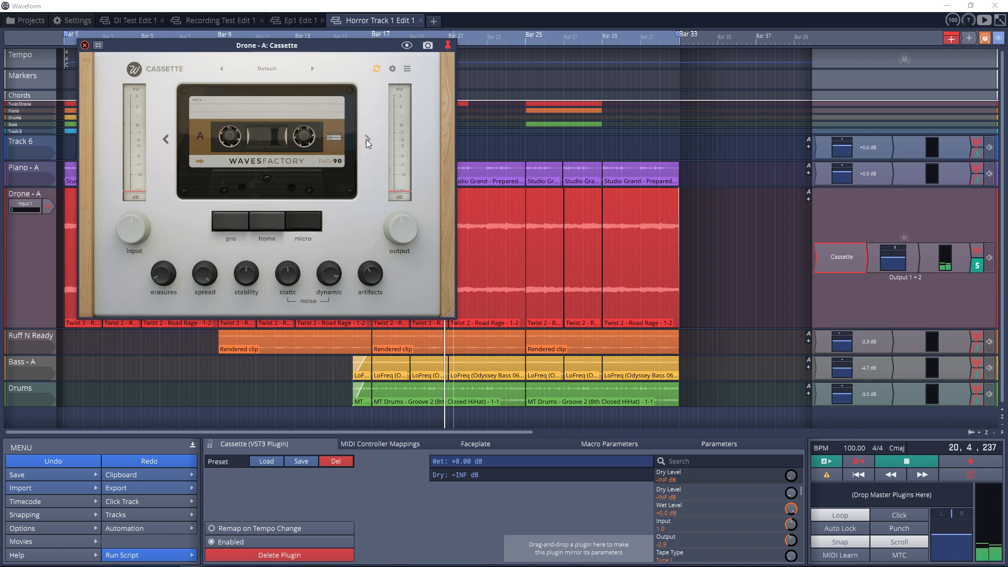
{"action": "left_click", "coordinate": [264, 226]}
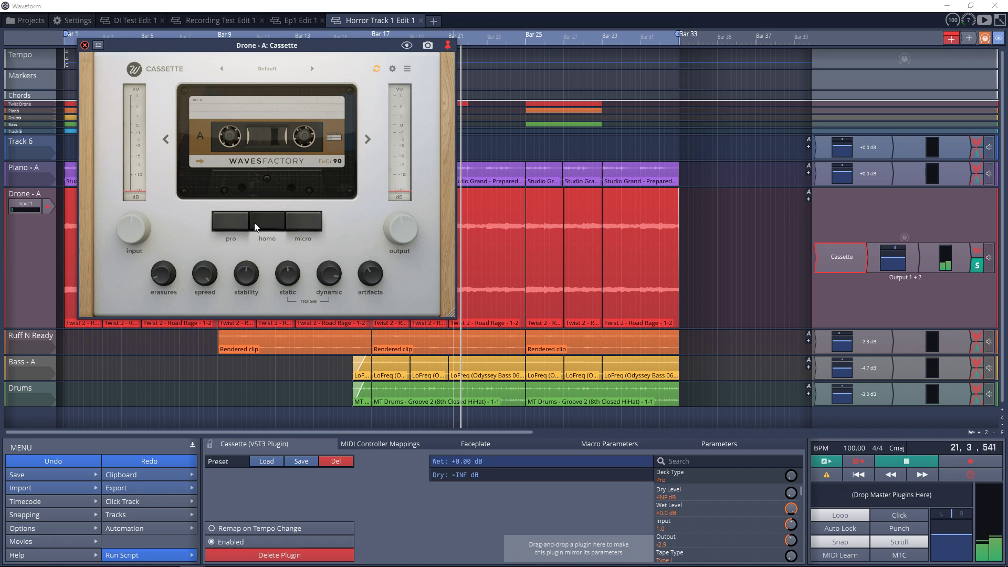
{"action": "left_click", "coordinate": [264, 231]}
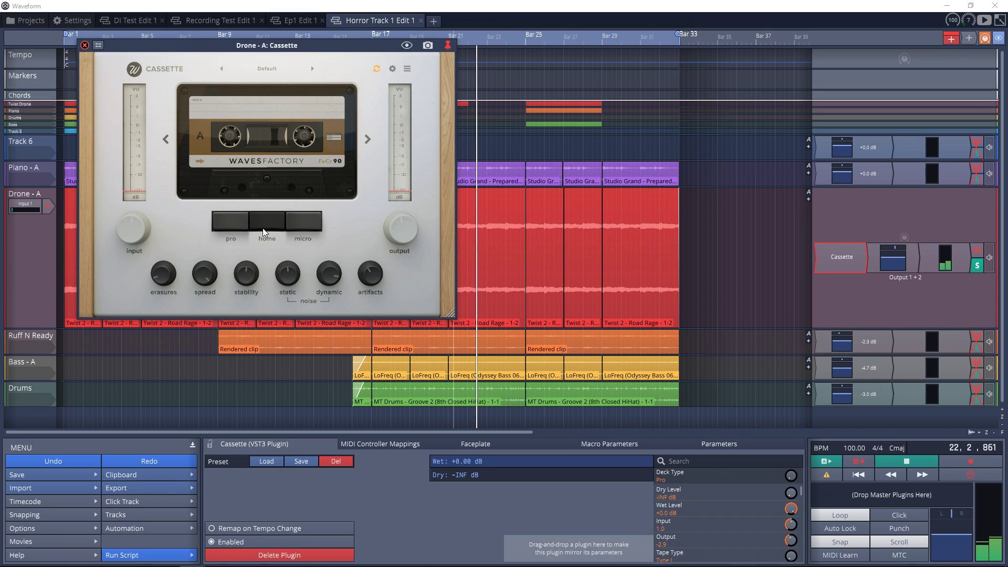
Audition the MA60, HF60 and 90 tapes on the Drone - A Cassette's home deck during playback.
{"action": "left_click", "coordinate": [366, 139]}
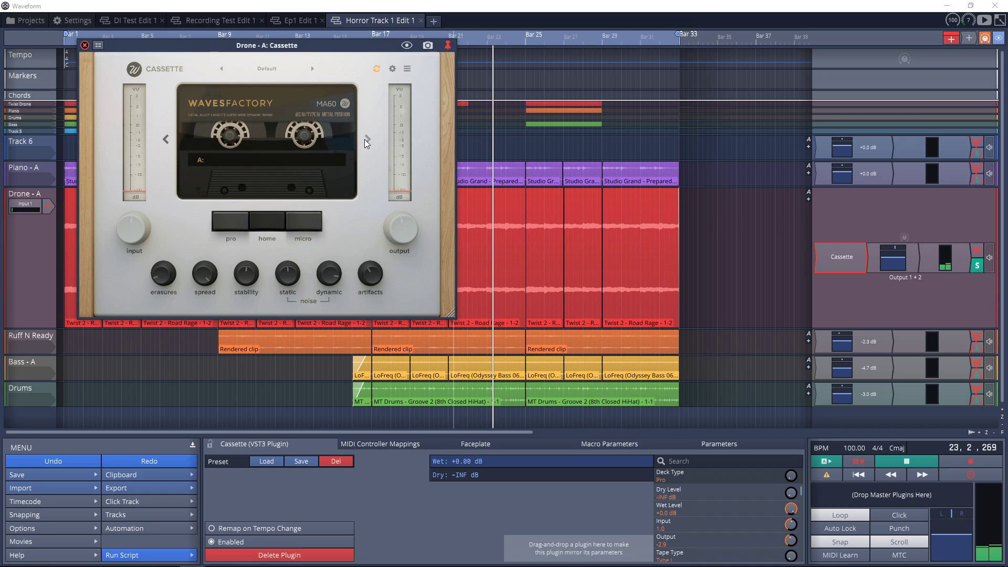
{"action": "left_click", "coordinate": [371, 138]}
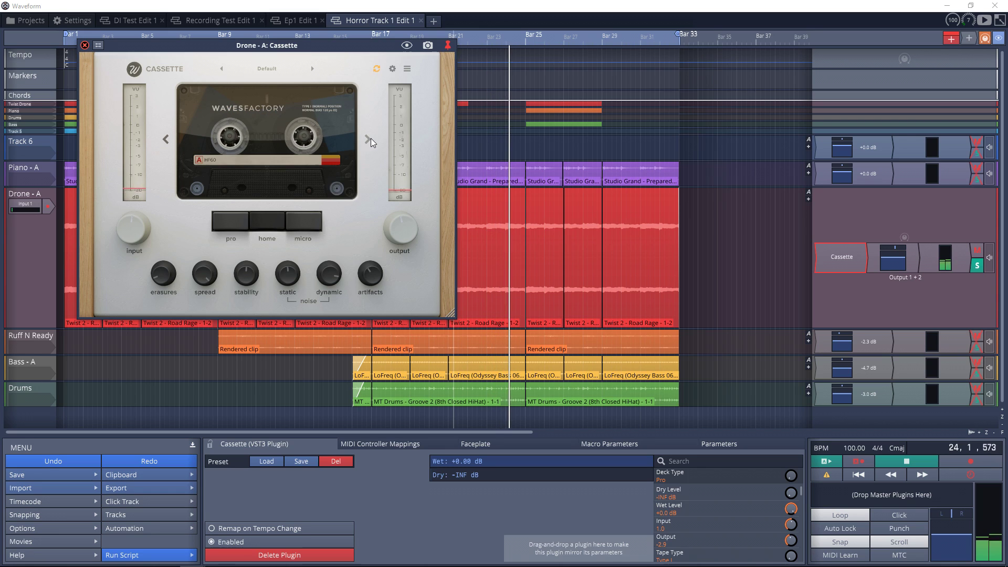
{"action": "left_click", "coordinate": [371, 138]}
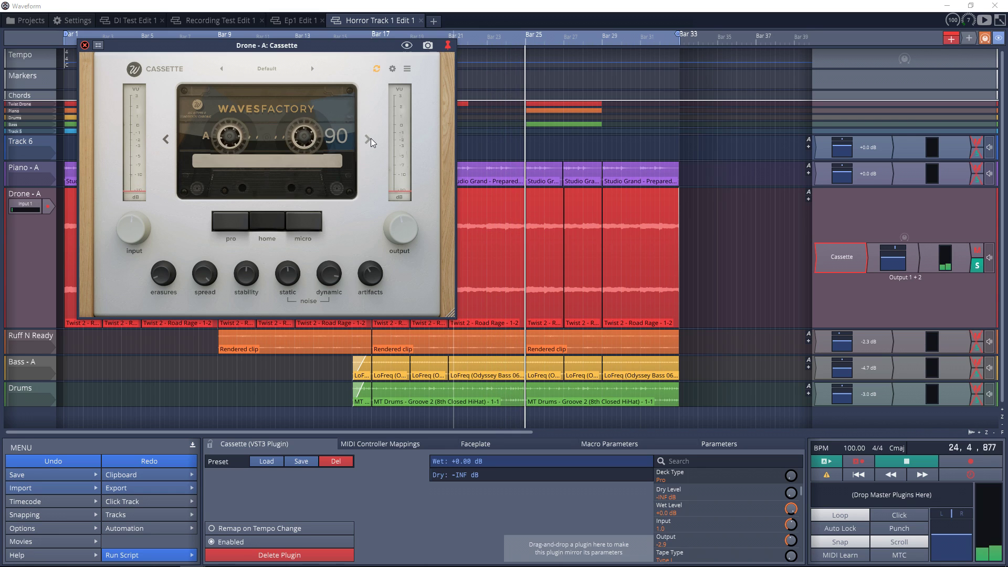
{"action": "left_click", "coordinate": [371, 137]}
{"action": "left_click", "coordinate": [371, 137]}
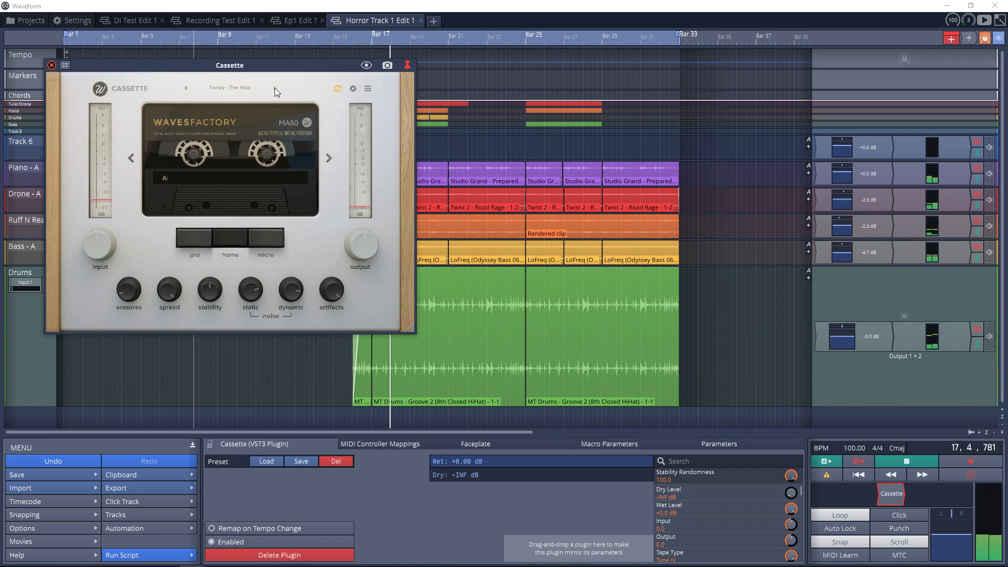
Audition the master Cassette plugin's presets, including 1978, Chorusy, Clean Tape and Crushed, while the full mix plays.
{"action": "left_click", "coordinate": [275, 87]}
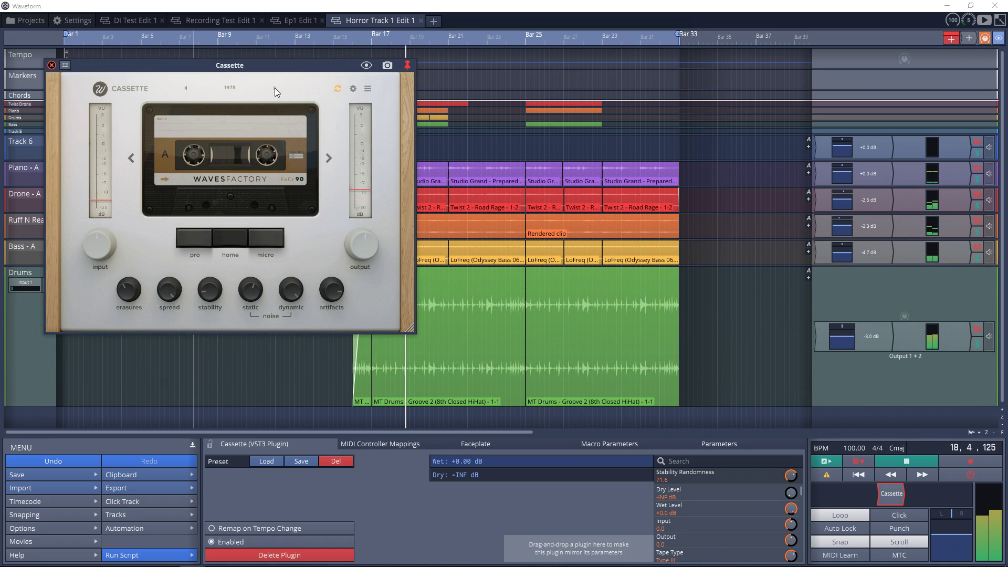
{"action": "left_click", "coordinate": [275, 87]}
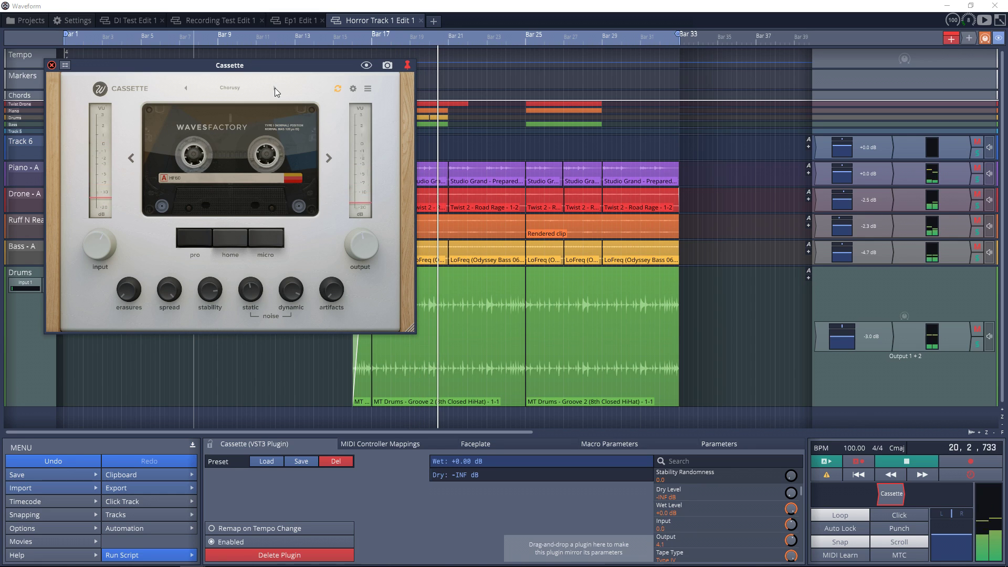
{"action": "left_click", "coordinate": [275, 87]}
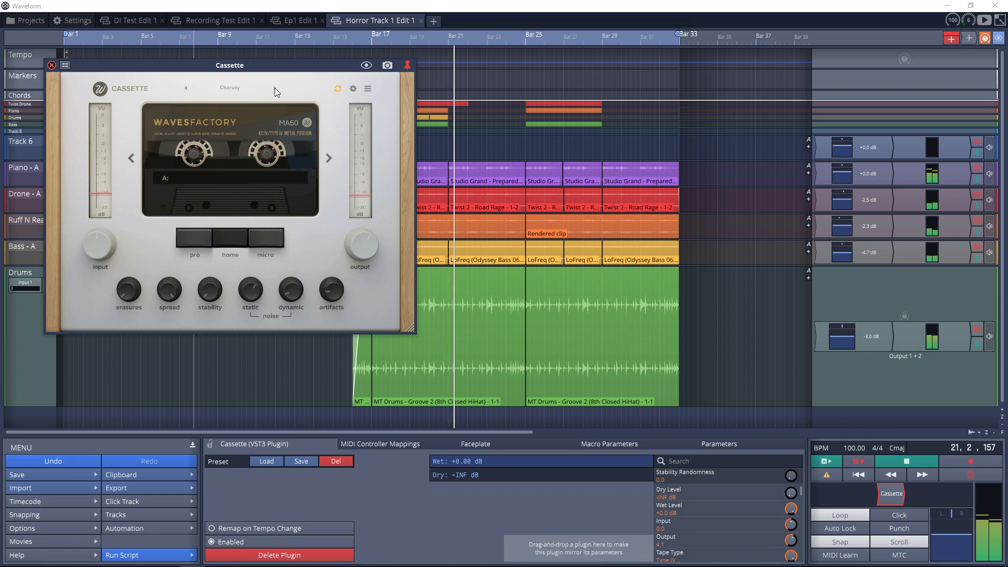
{"action": "left_click", "coordinate": [275, 88]}
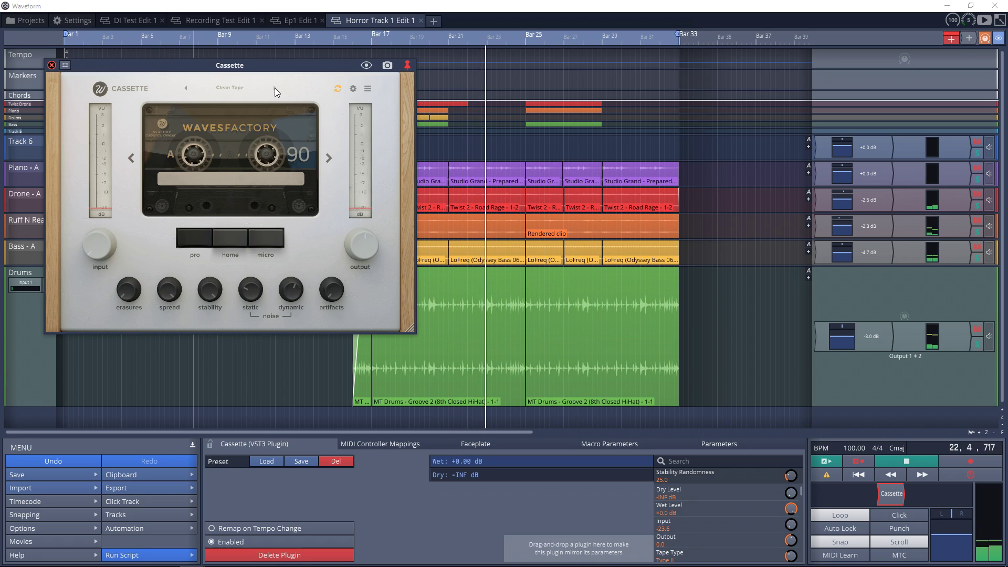
{"action": "left_click", "coordinate": [275, 88]}
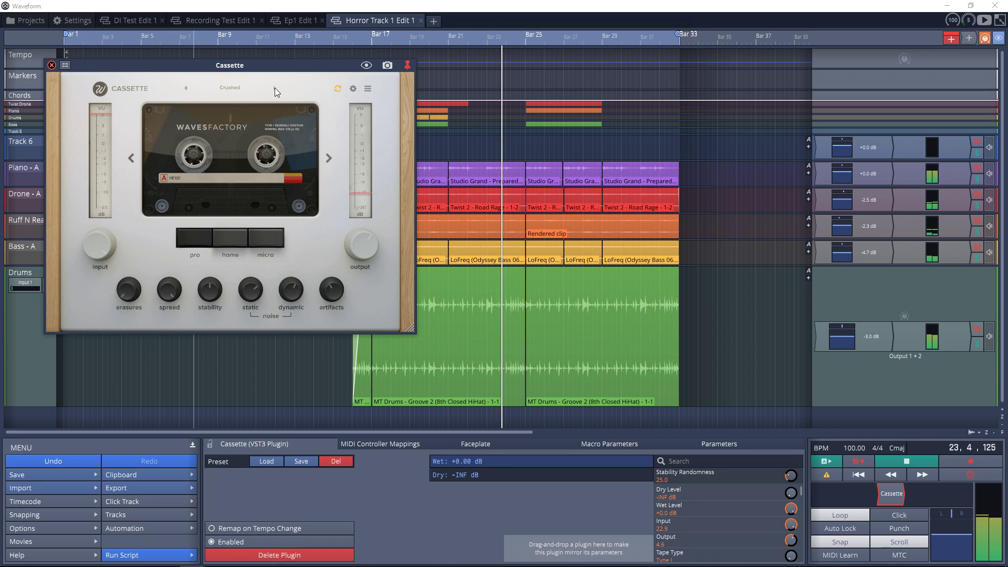
{"action": "left_click", "coordinate": [275, 87]}
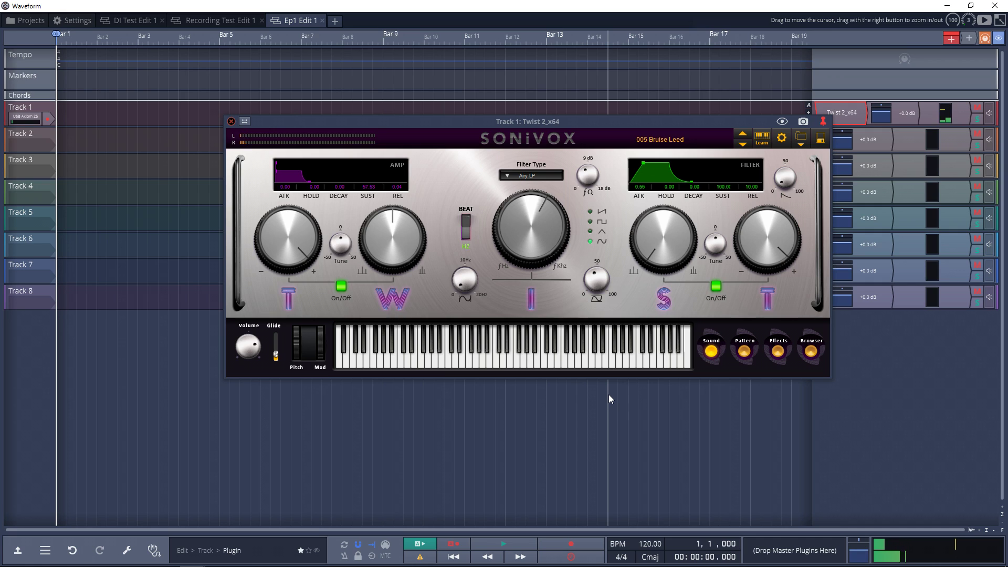
In the Ep1 edit, audition Track 1's Twist 2 presets one by one from 004 Syncman to 009 Bassilisk.
{"action": "left_click", "coordinate": [747, 140]}
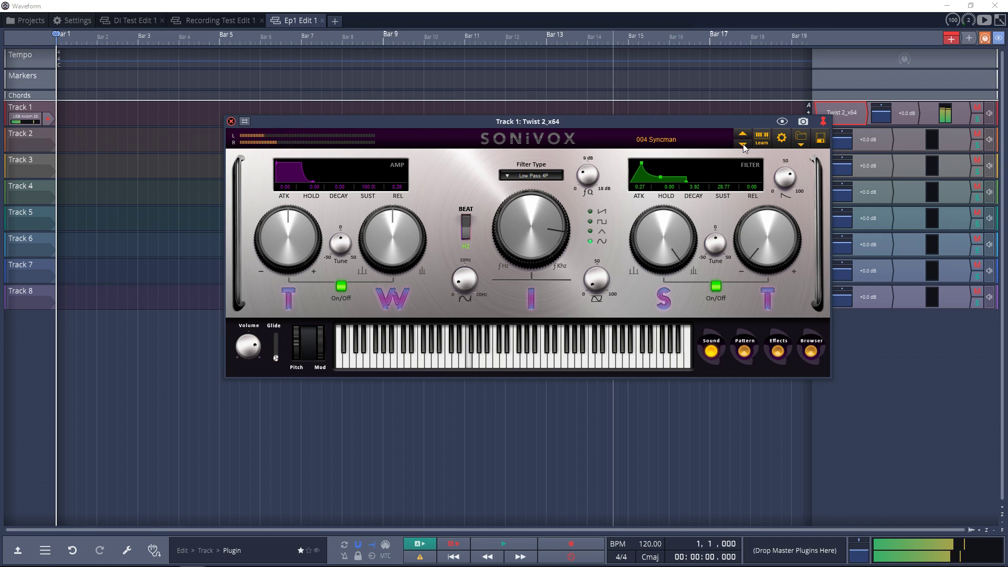
{"action": "left_click", "coordinate": [743, 144]}
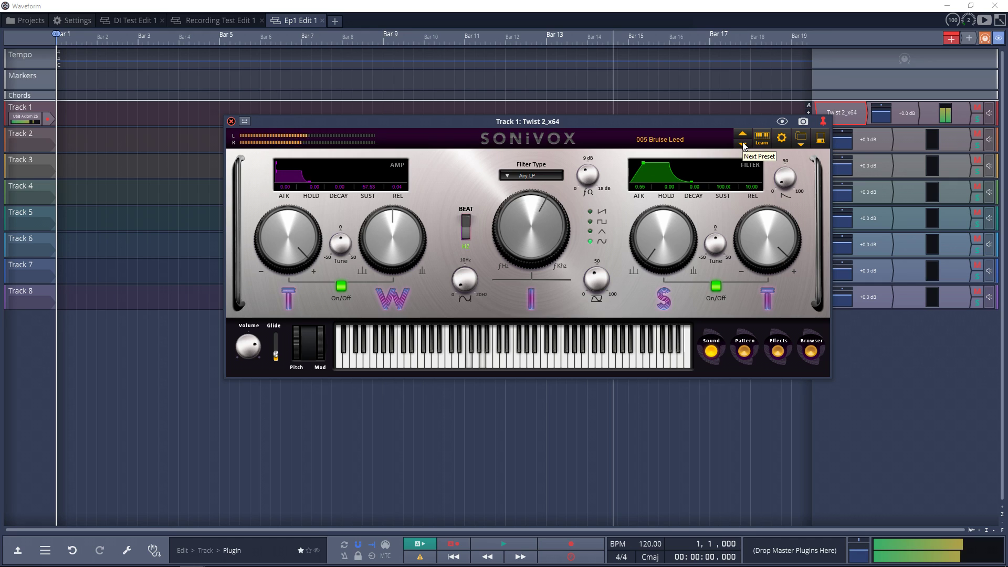
{"action": "left_click", "coordinate": [743, 144]}
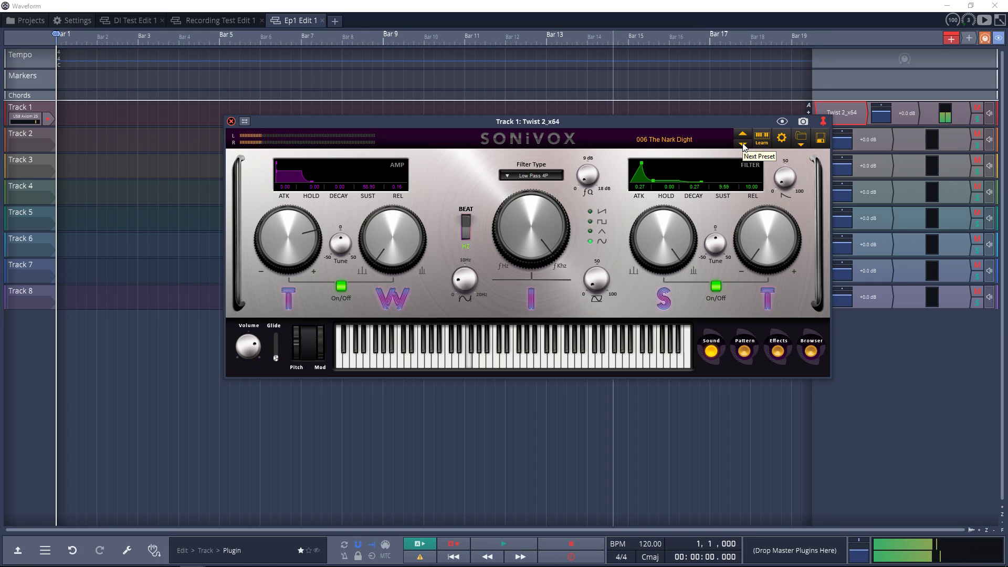
{"action": "left_click", "coordinate": [743, 144]}
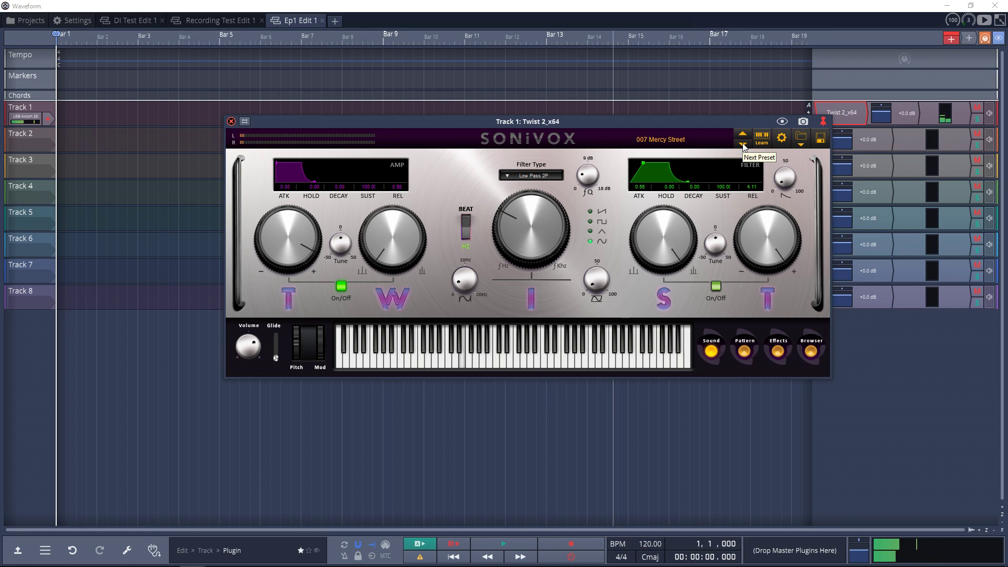
{"action": "left_click", "coordinate": [743, 145]}
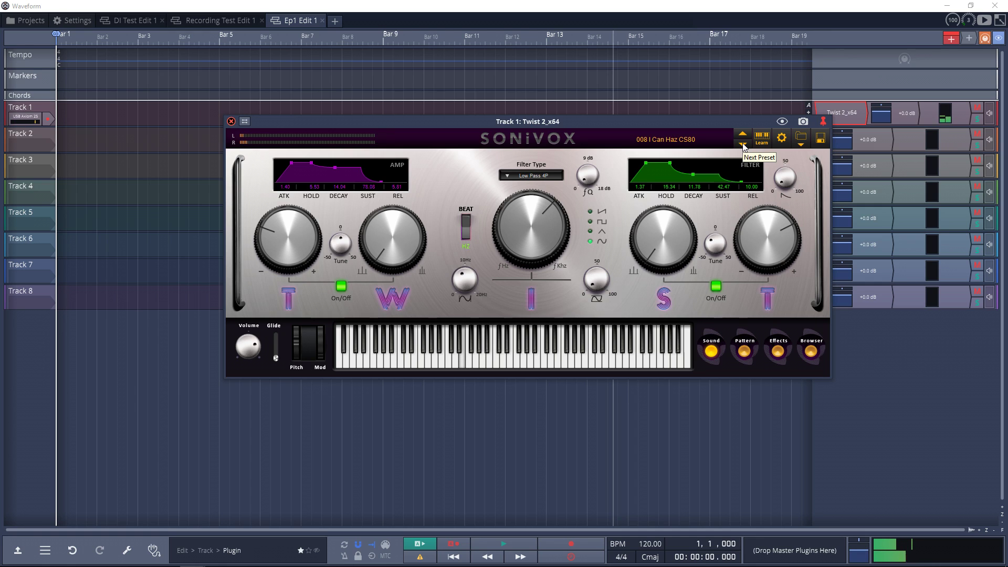
{"action": "left_click", "coordinate": [743, 145]}
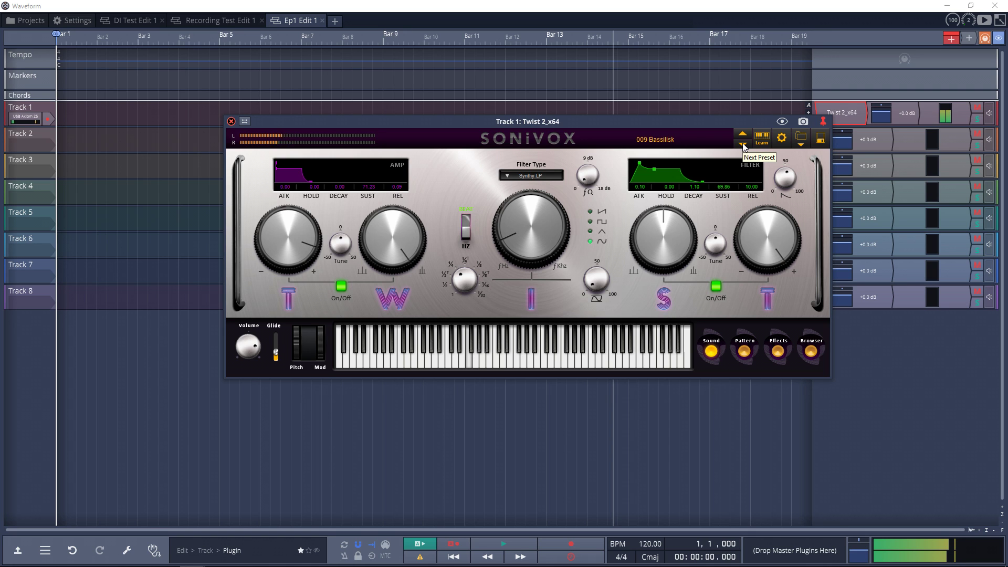
Continue auditioning Twist 2 presets on Track 1, from 011 Eaten Frequencies through 014 Cut Throat, 015 Lurk and 026 Fraptypus to 051 Wobble.
{"action": "left_click", "coordinate": [743, 144]}
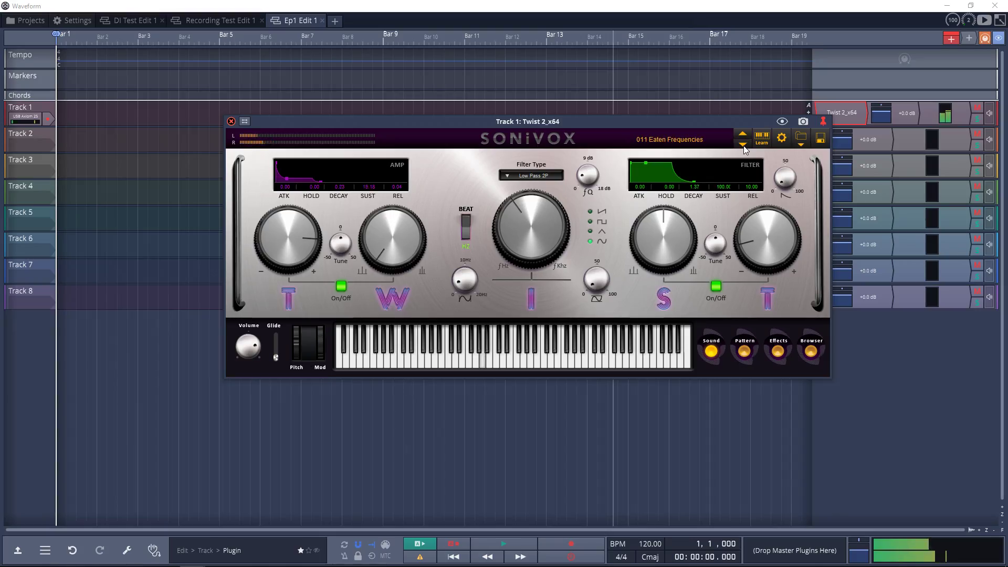
{"action": "left_click", "coordinate": [742, 145]}
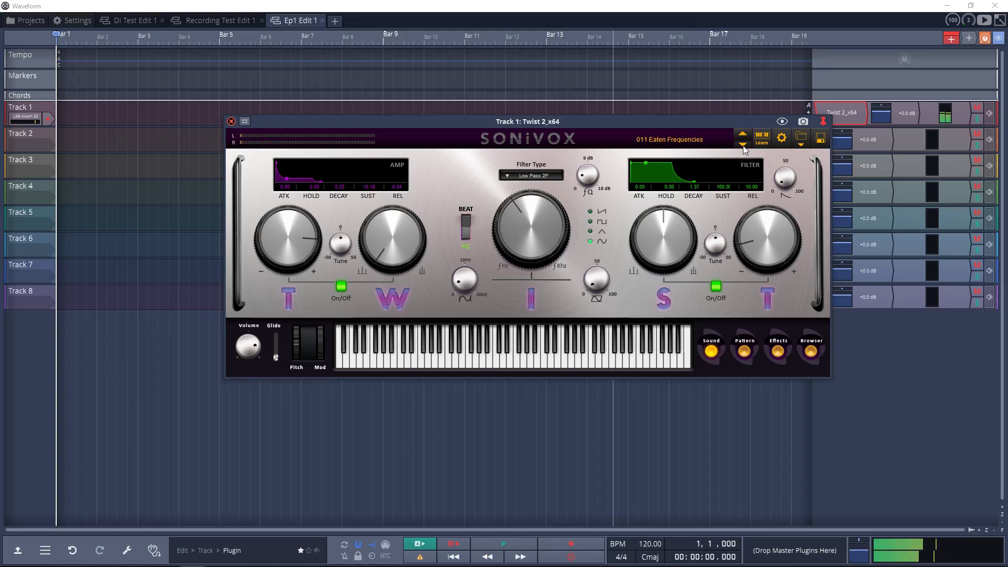
{"action": "left_click", "coordinate": [743, 145]}
{"action": "left_click", "coordinate": [742, 144]}
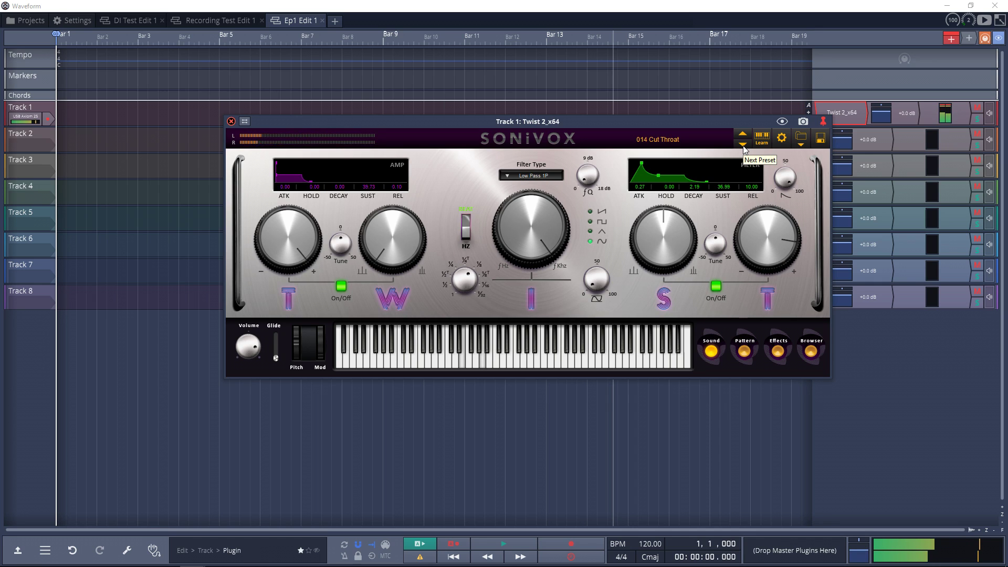
{"action": "left_click", "coordinate": [742, 145]}
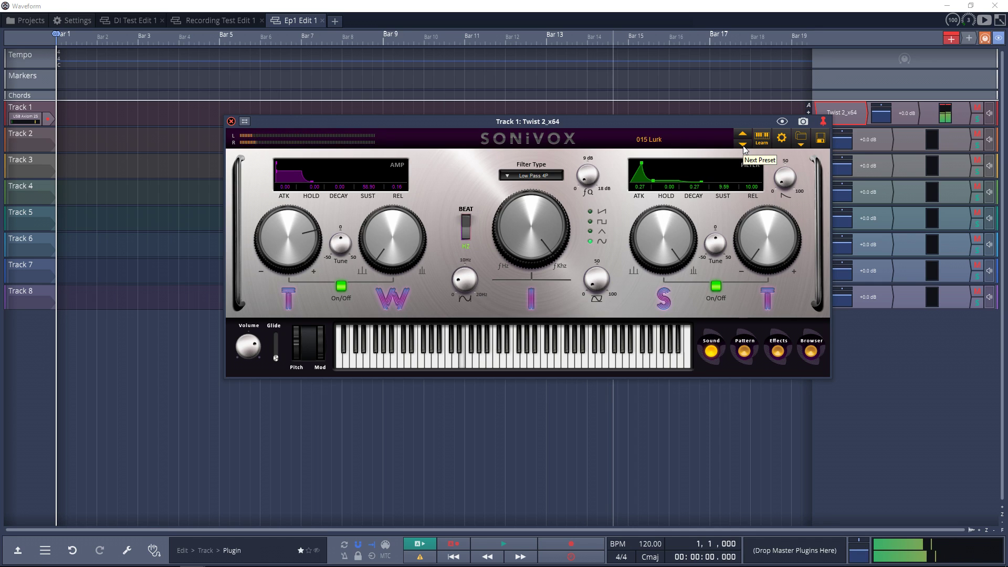
{"action": "double_click", "coordinate": [742, 145]}
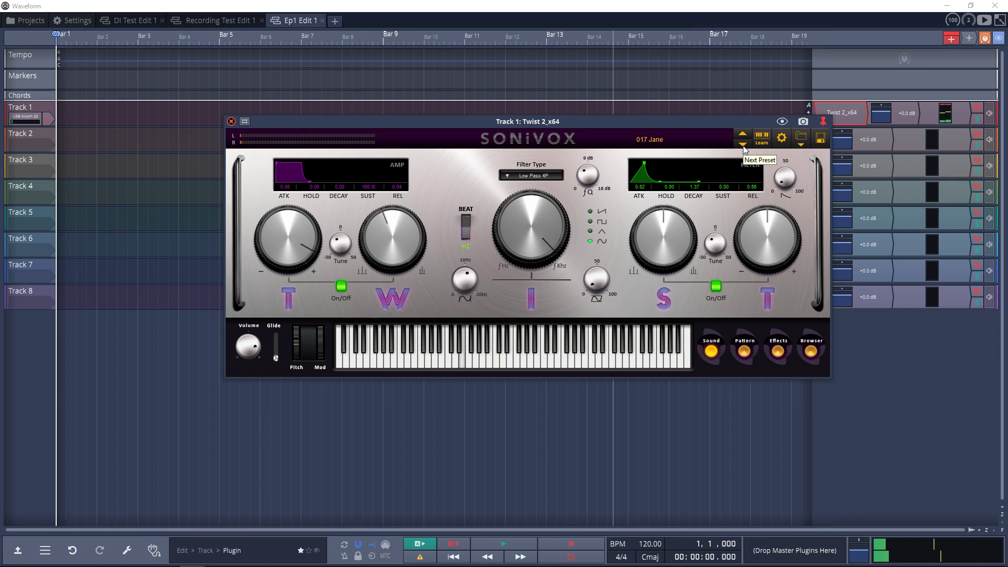
{"action": "left_click", "coordinate": [743, 145]}
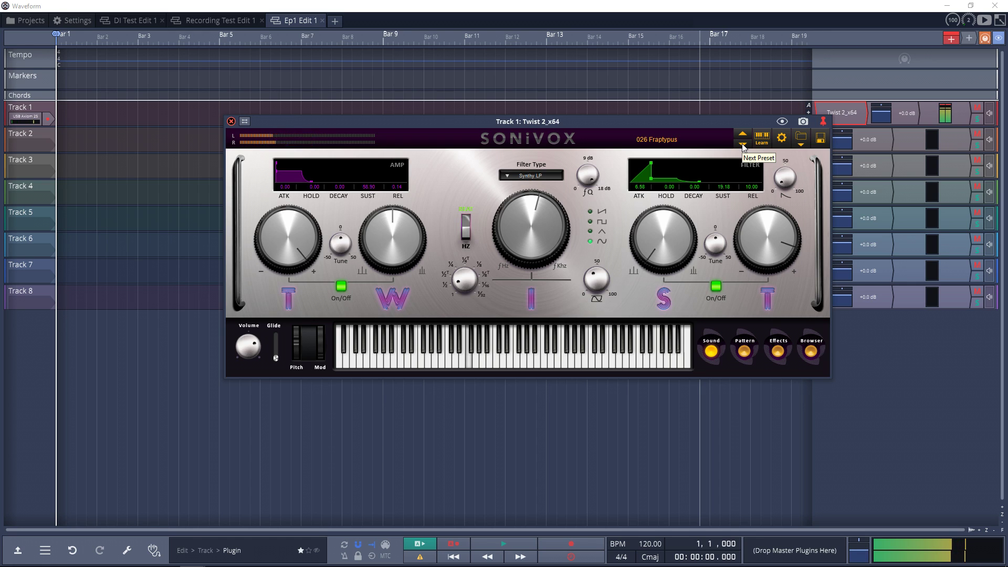
{"action": "left_click", "coordinate": [742, 145]}
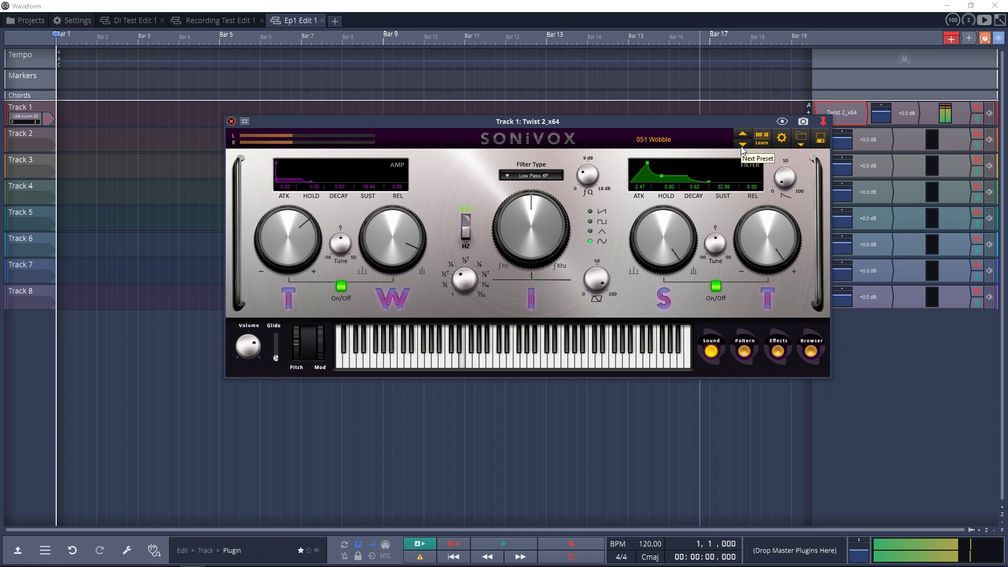